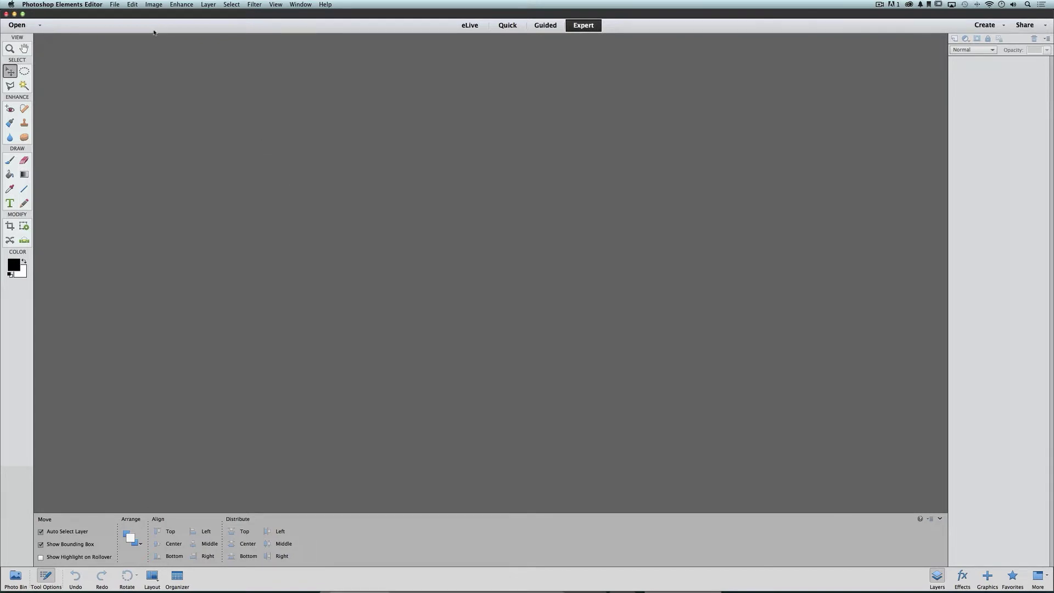
- Open digi101_quickpage_001.png from the Quickpages folder
{"action": "left_click", "coordinate": [115, 4]}
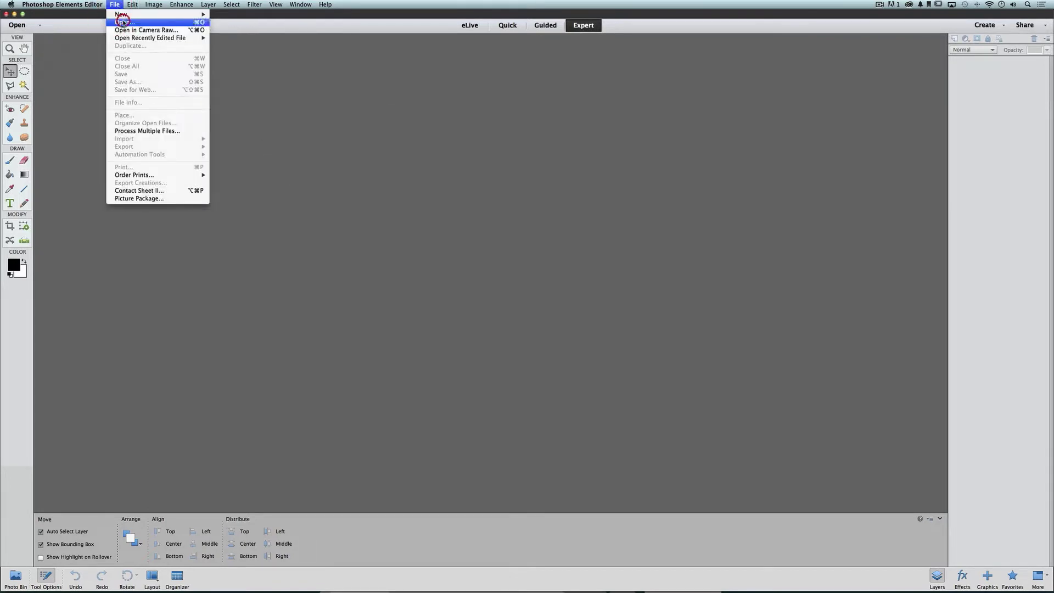
{"action": "left_click", "coordinate": [122, 22]}
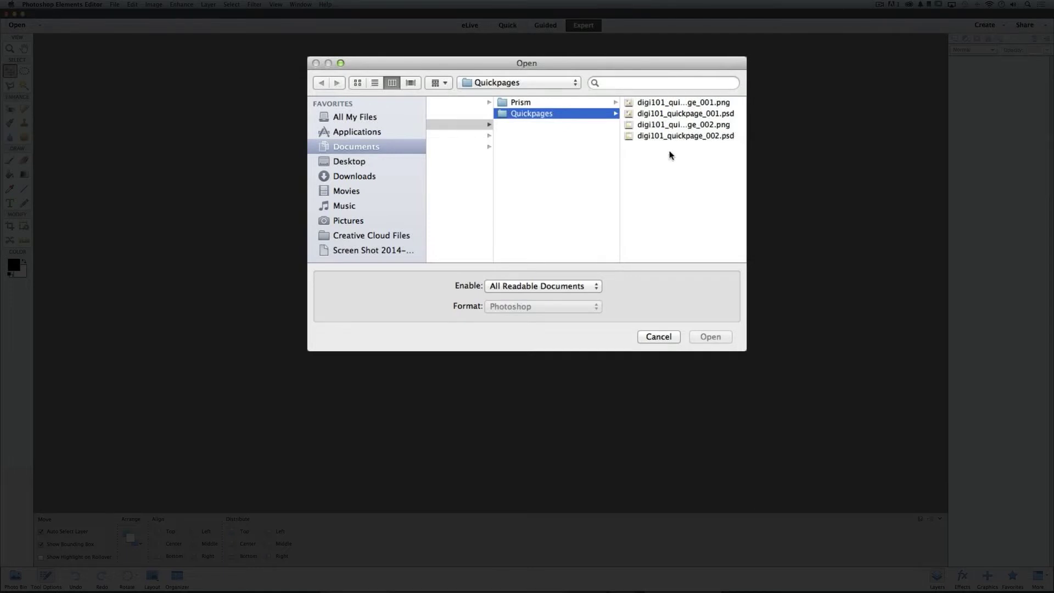
{"action": "left_click", "coordinate": [669, 104]}
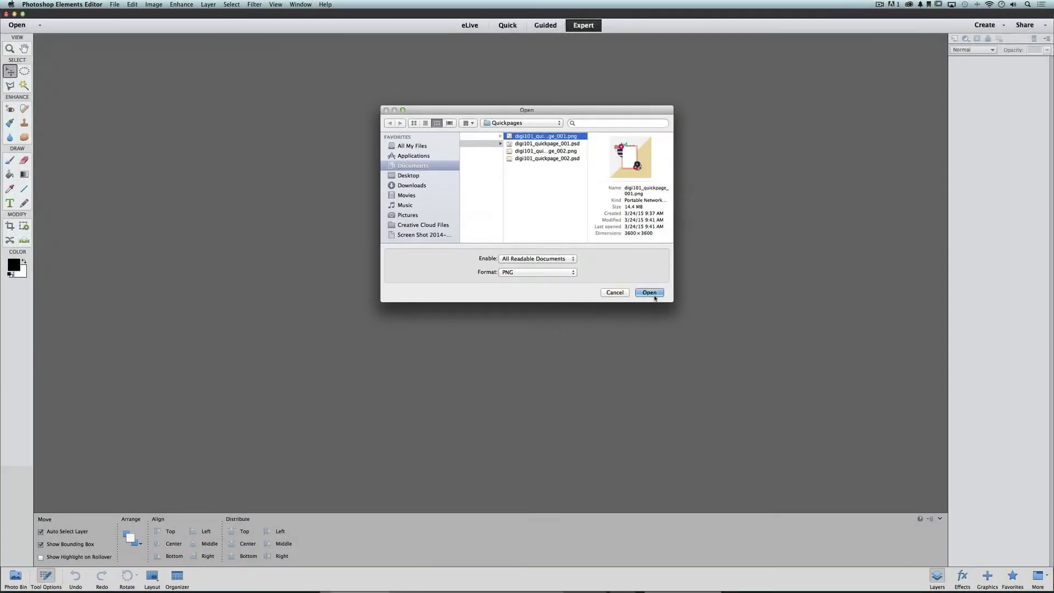
{"action": "left_click", "coordinate": [653, 295]}
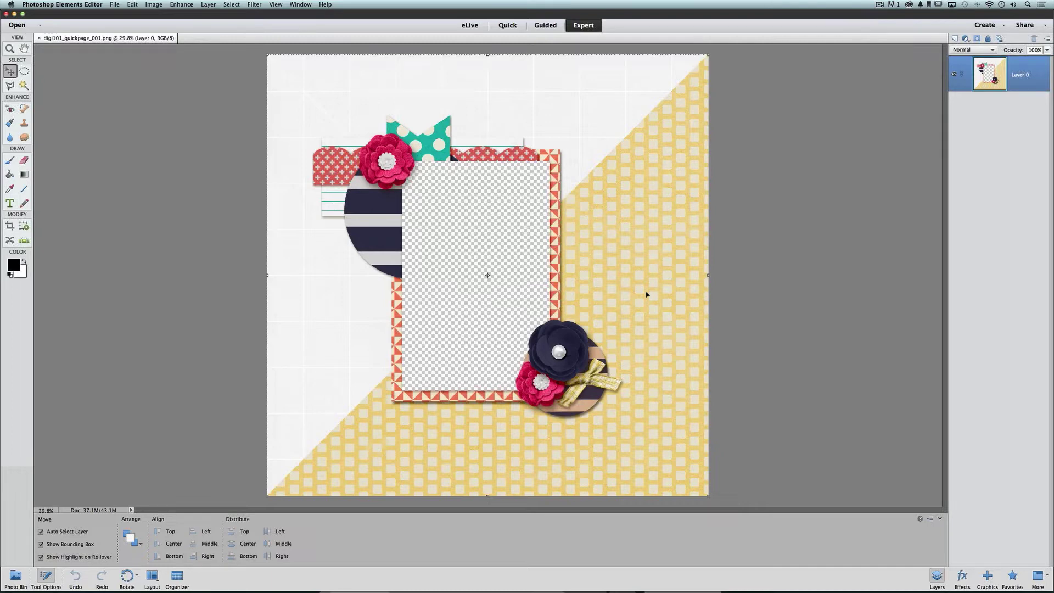
- Duplicate the quickpage image under the name myfirstpage
{"action": "left_click", "coordinate": [114, 4]}
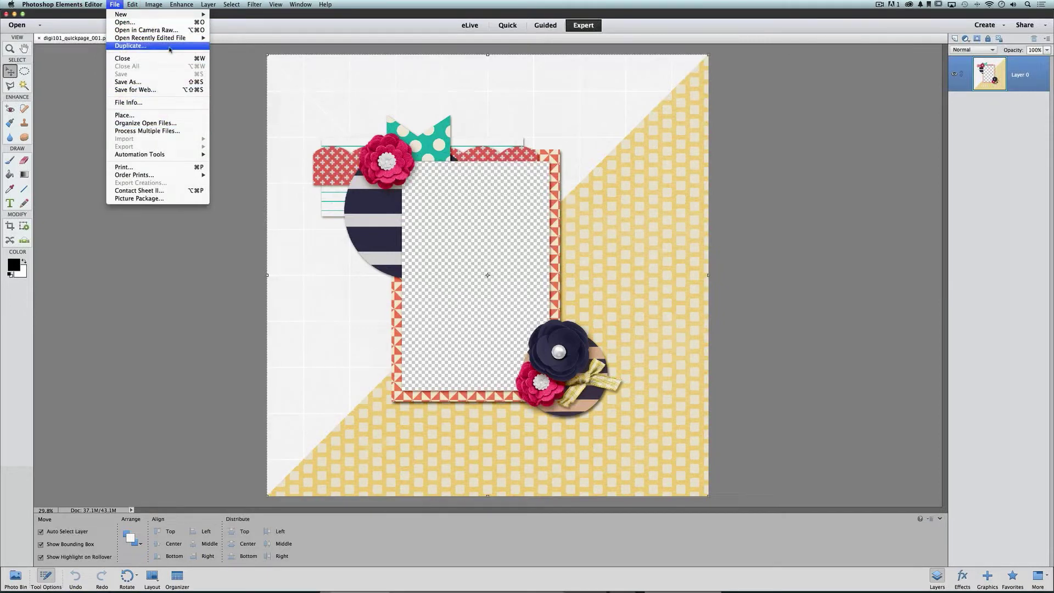
{"action": "left_click", "coordinate": [131, 46]}
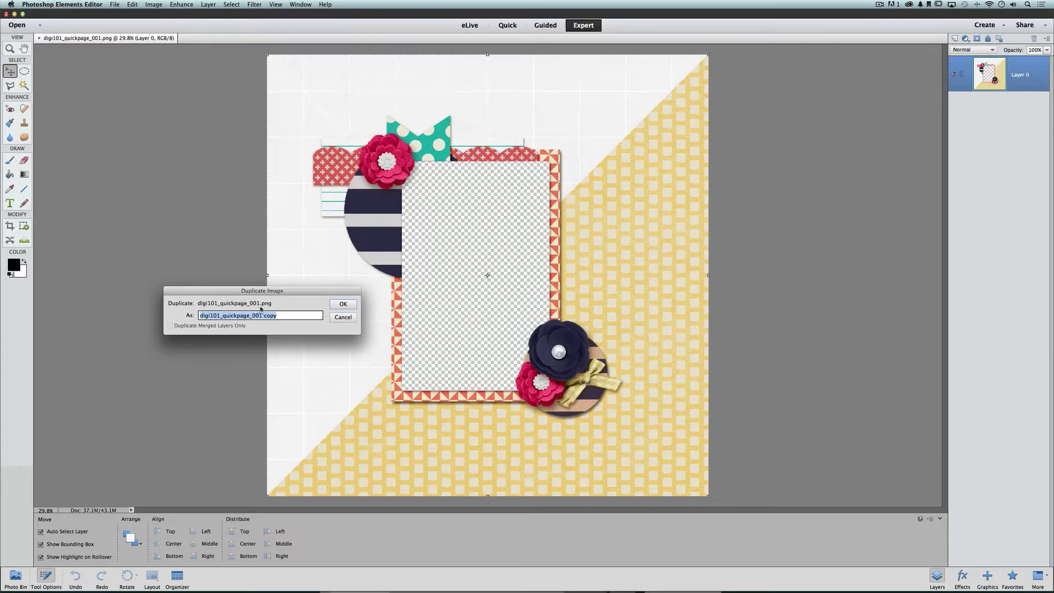
{"action": "type", "text": "myfirstpage"}
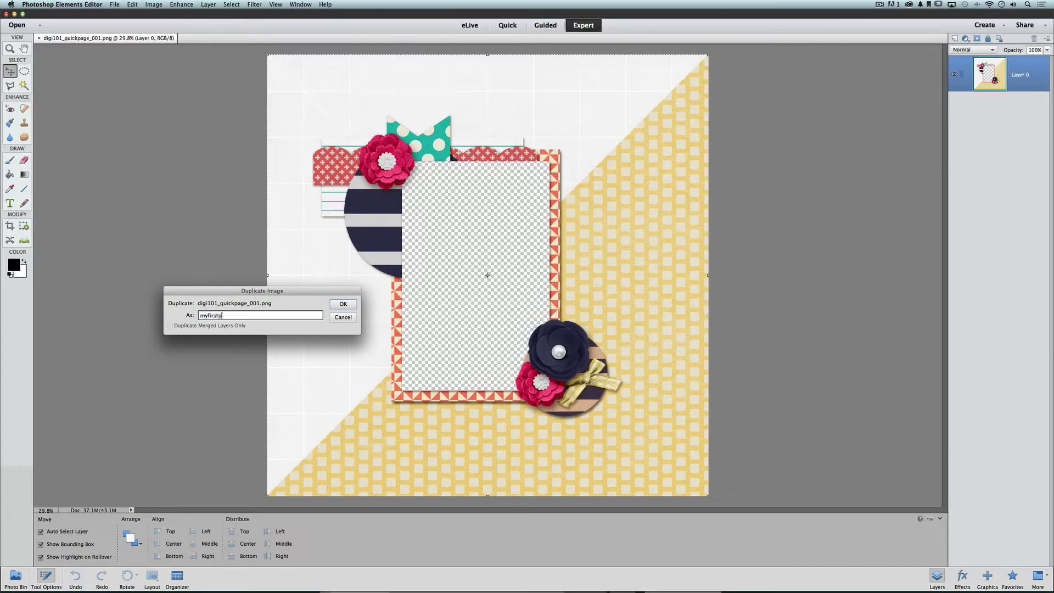
{"action": "left_click", "coordinate": [338, 306]}
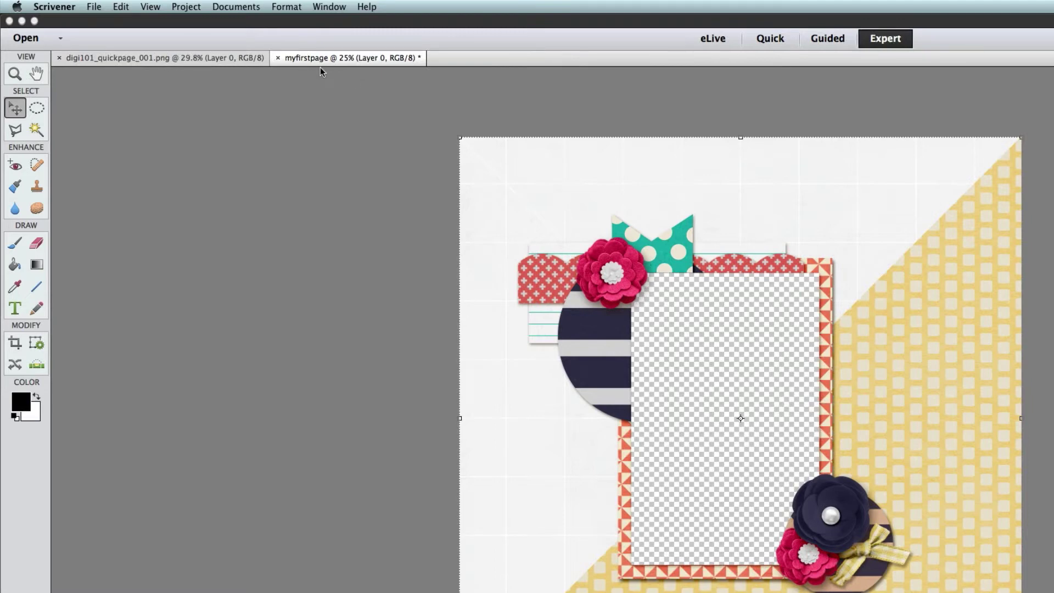
- Return to the original digi101_quickpage_001.png and close it, keeping the myfirstpage copy open
{"action": "left_click", "coordinate": [144, 58]}
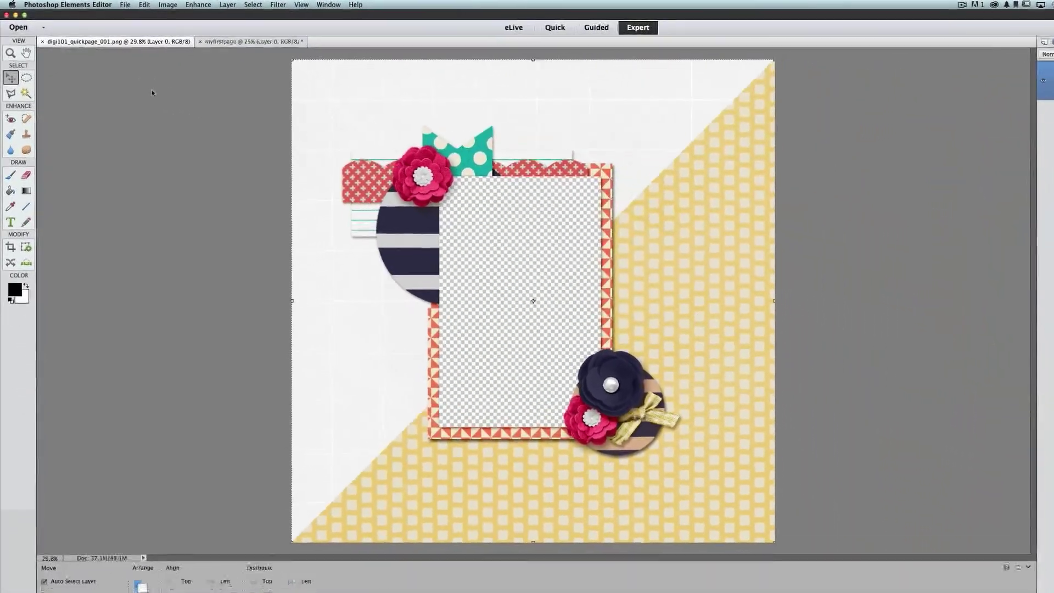
{"action": "left_click", "coordinate": [212, 38]}
{"action": "left_click", "coordinate": [151, 39]}
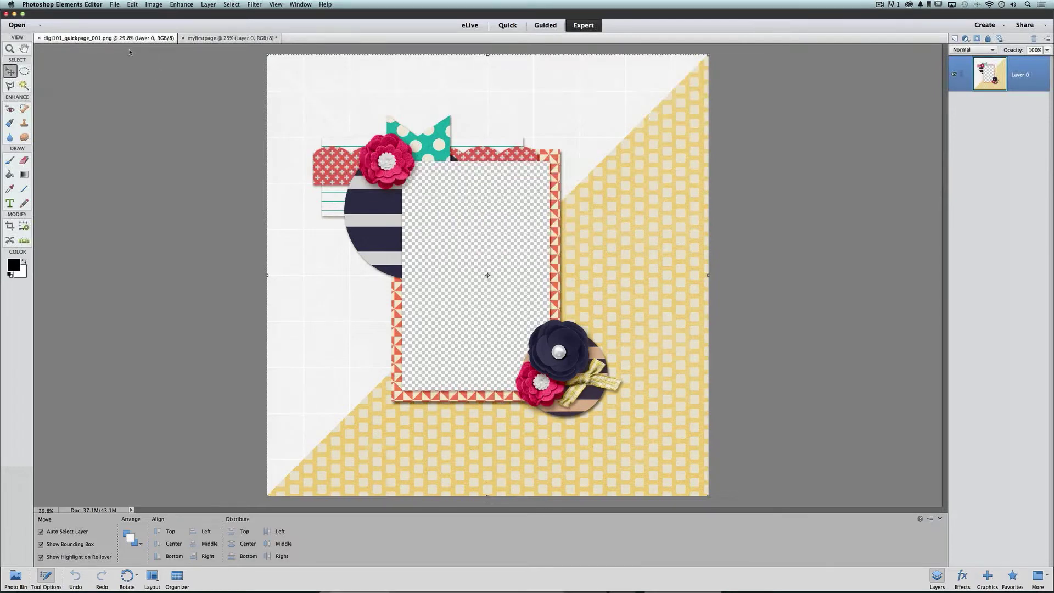
{"action": "left_click", "coordinate": [114, 5]}
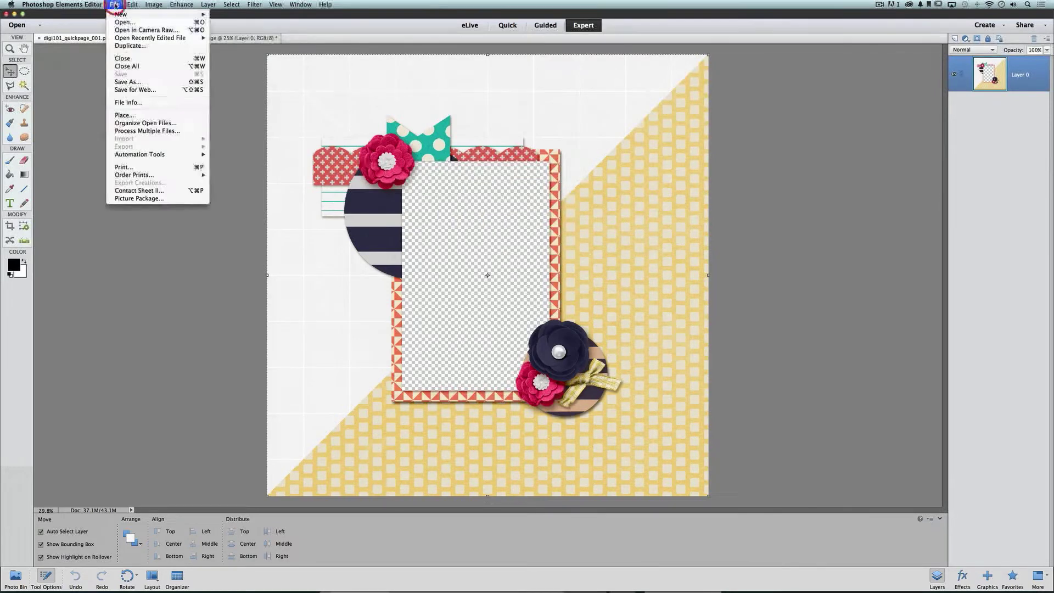
{"action": "left_click", "coordinate": [144, 58]}
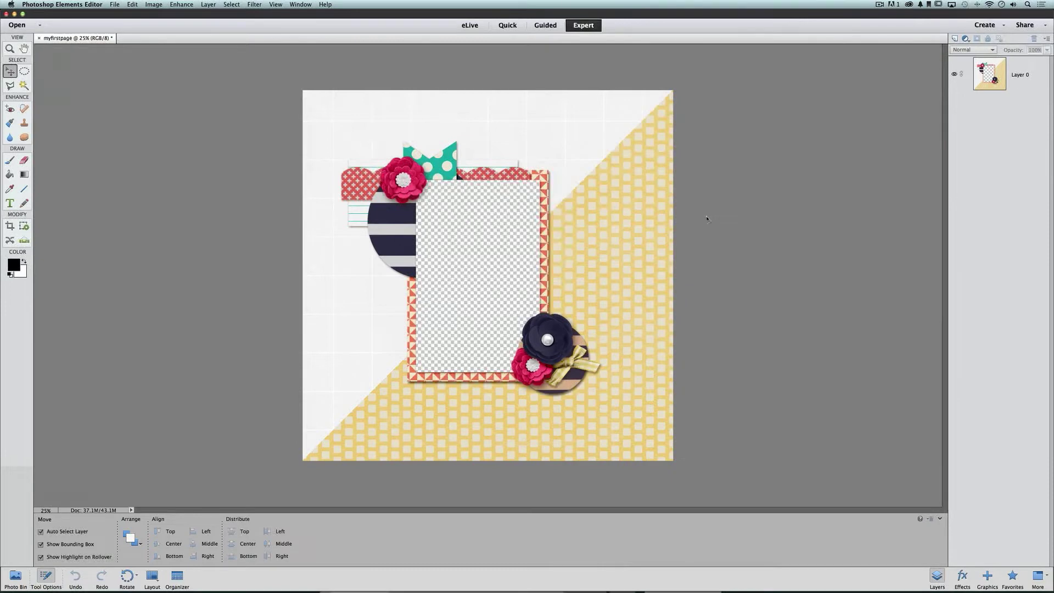
- Open the image size settings for myfirstpage and set the resampling method to Bicubic Sharper (best for reduction)
{"action": "left_click", "coordinate": [148, 5]}
{"action": "mouse_move", "coordinate": [217, 53]}
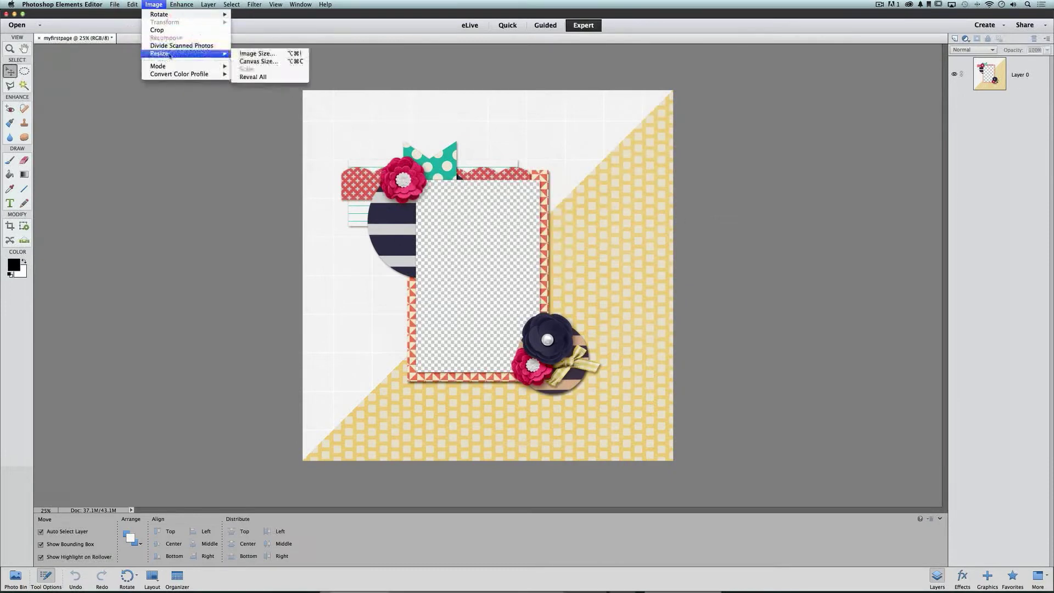
{"action": "left_click", "coordinate": [277, 54]}
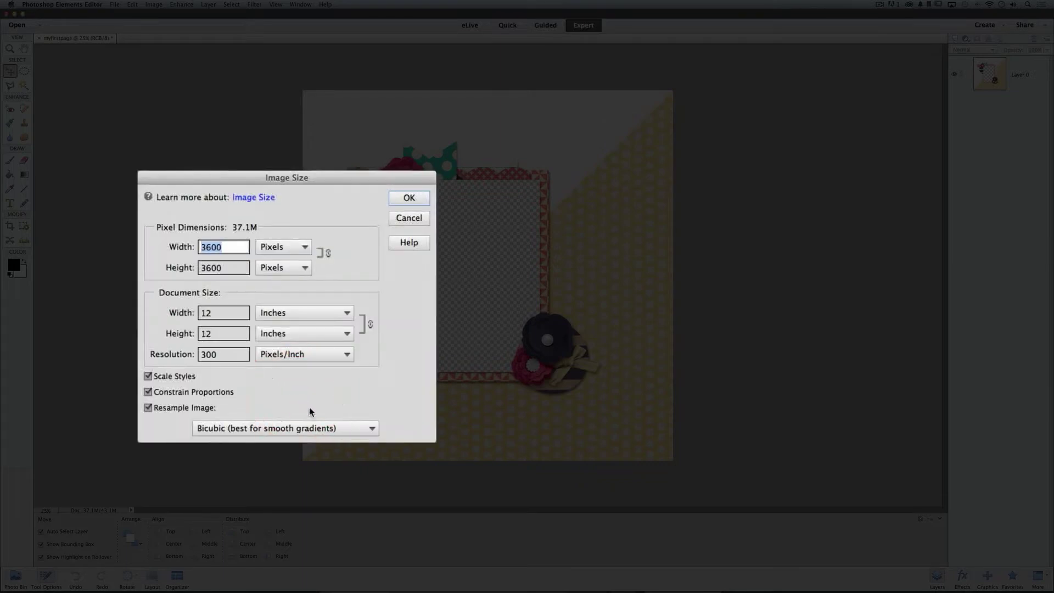
{"action": "left_click", "coordinate": [306, 427]}
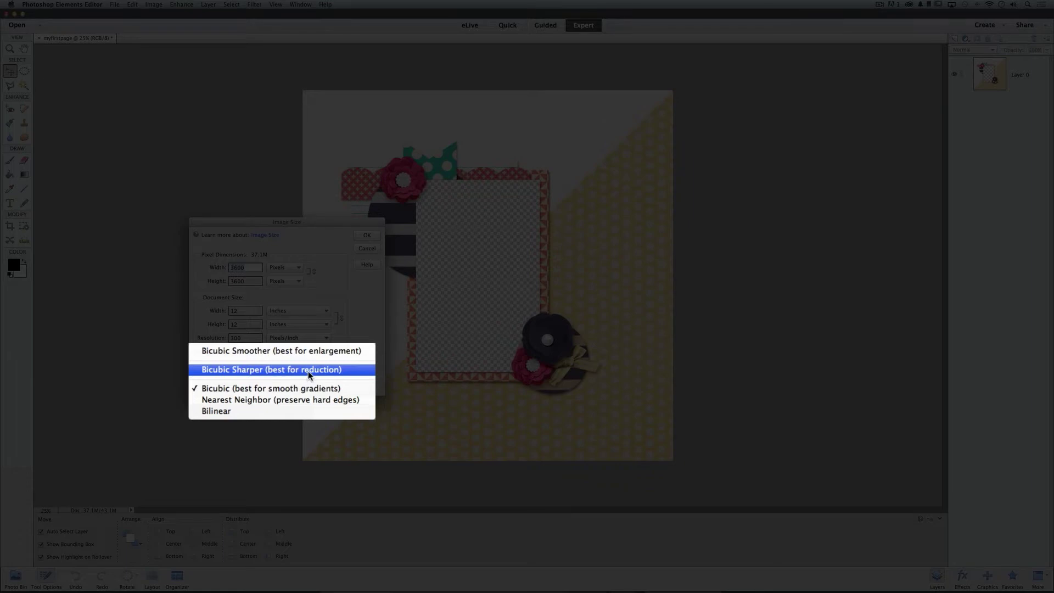
{"action": "left_click", "coordinate": [308, 370]}
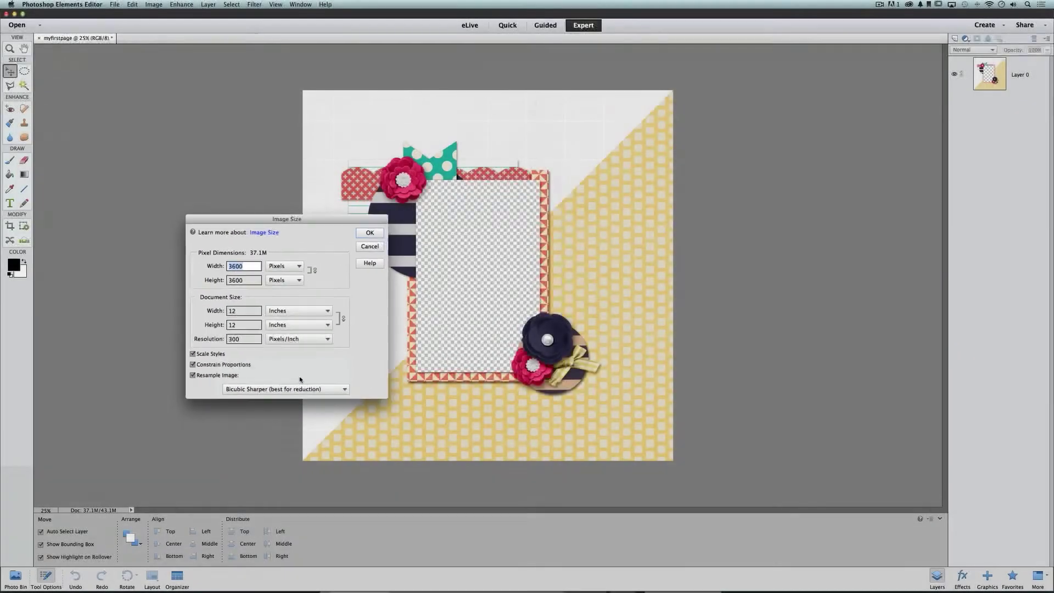
{"action": "left_click", "coordinate": [301, 388]}
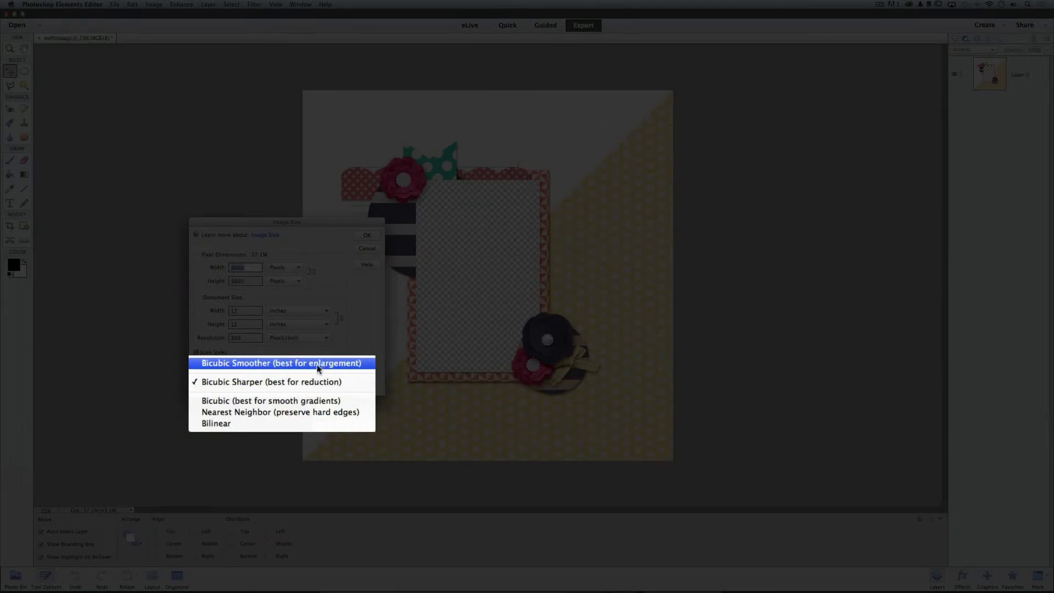
{"action": "left_click", "coordinate": [311, 382]}
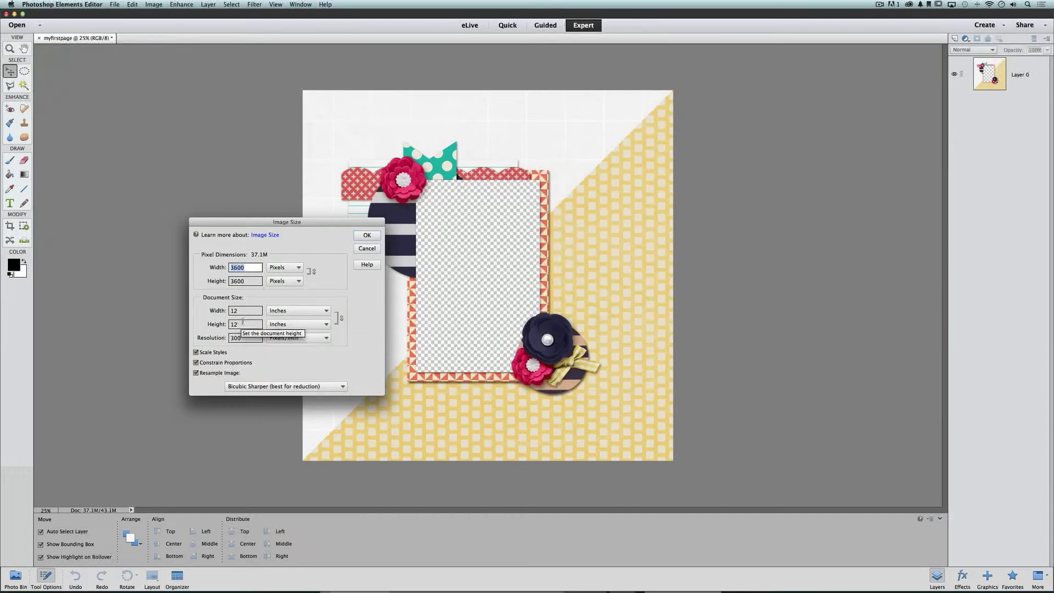
- Resize the page to a document width of 8 inches and fit it on screen
{"action": "left_click", "coordinate": [221, 311]}
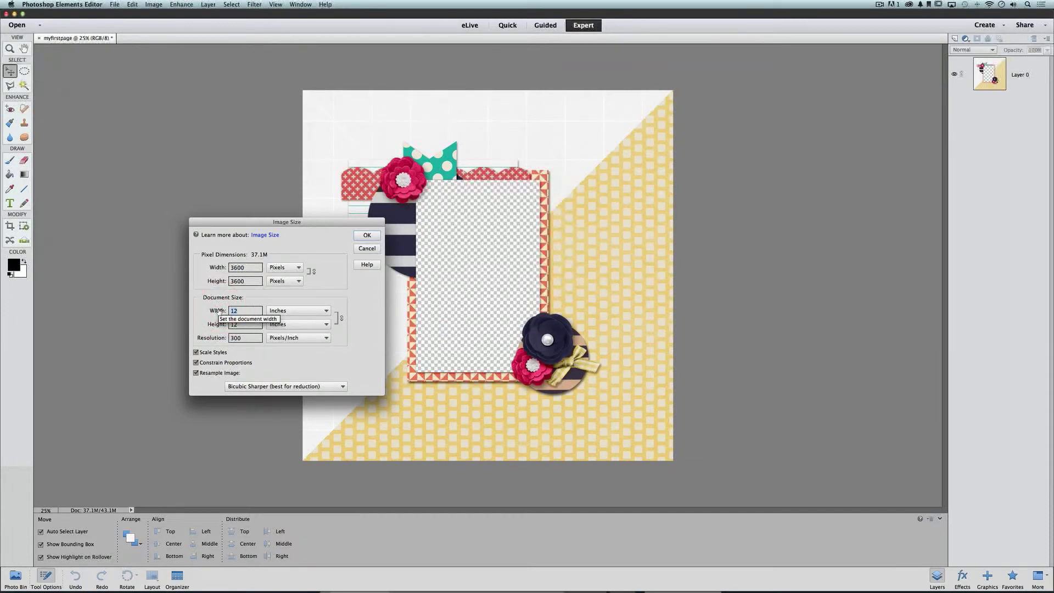
{"action": "type", "text": "8"}
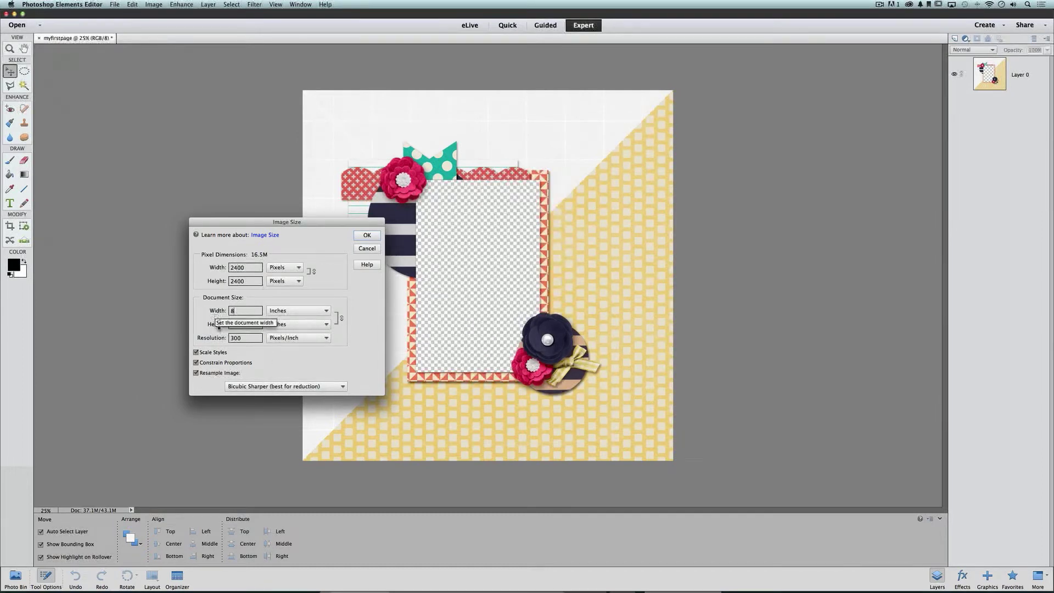
{"action": "left_click", "coordinate": [368, 237]}
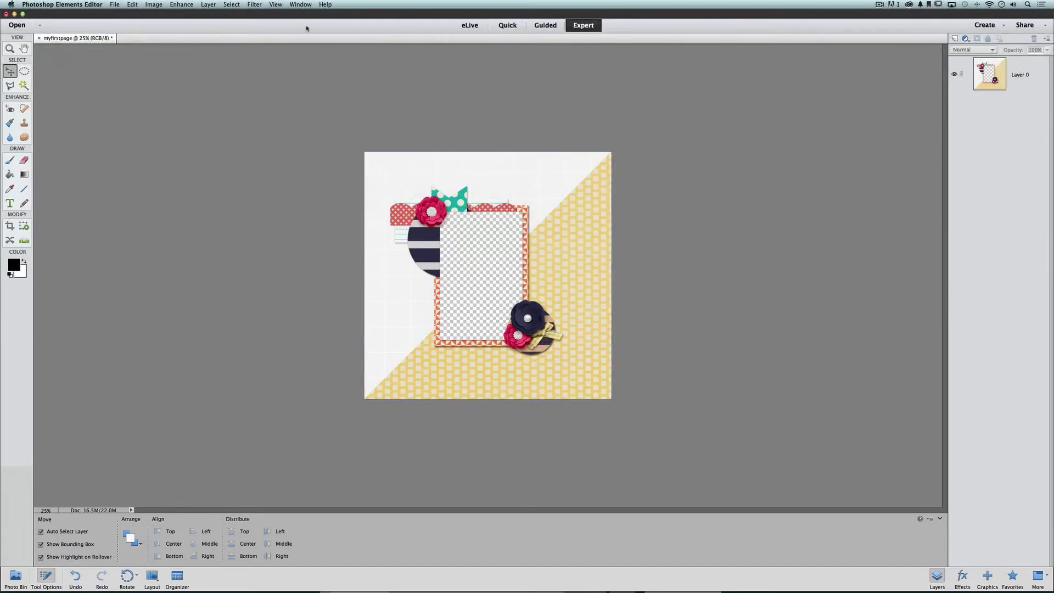
{"action": "left_click", "coordinate": [276, 5]}
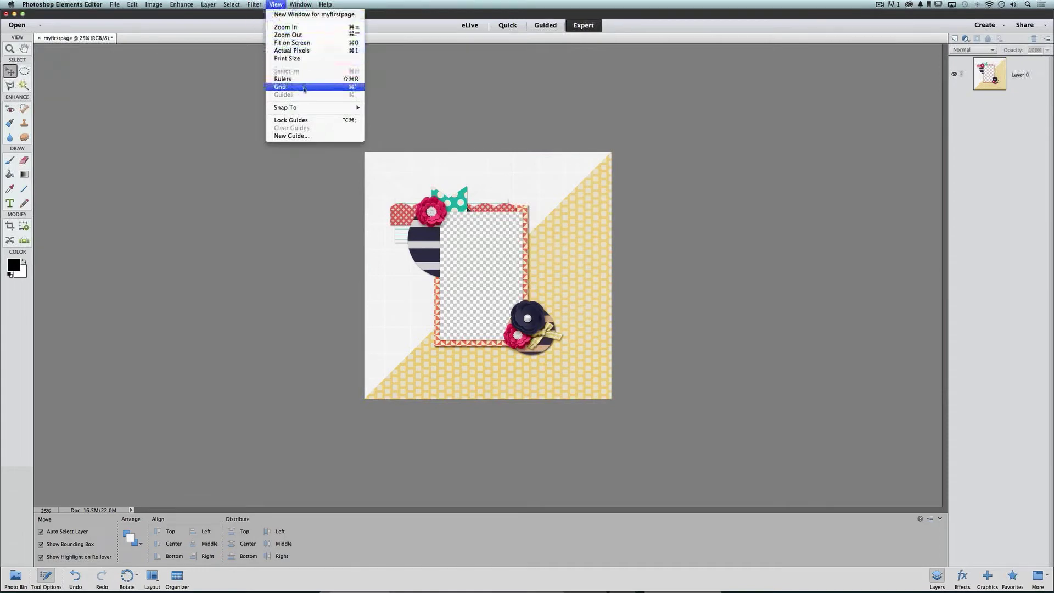
{"action": "left_click", "coordinate": [331, 43]}
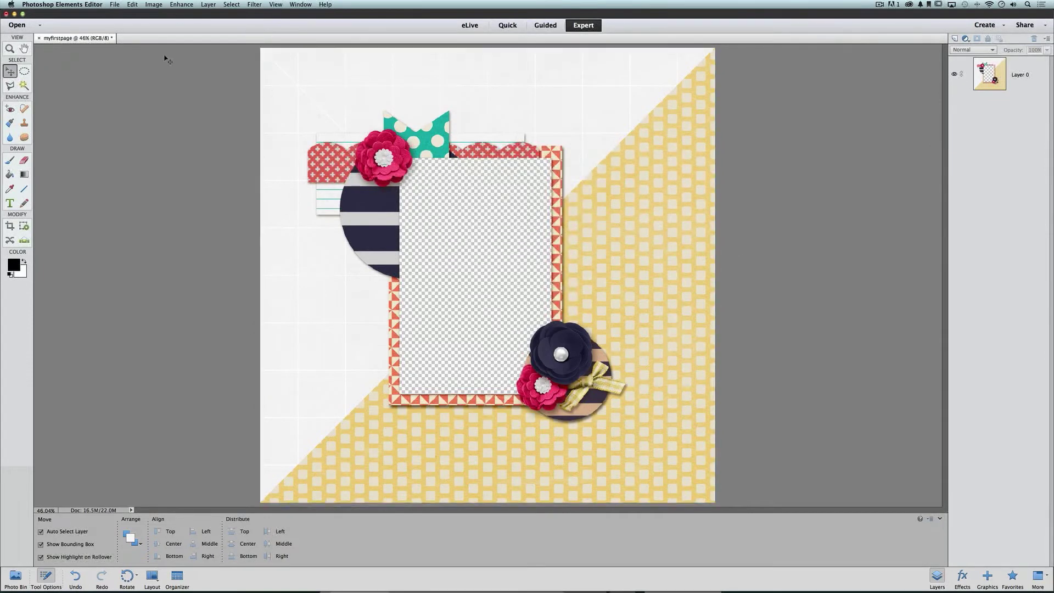
- Open myfirstpage_PHOTO.jpg from the demos folder
{"action": "left_click", "coordinate": [114, 5]}
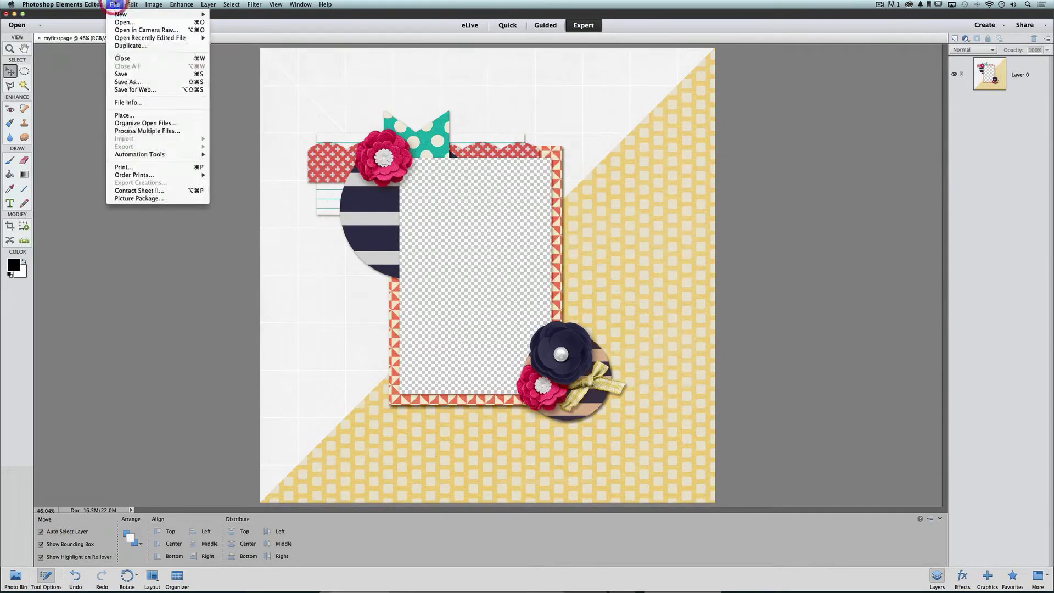
{"action": "left_click", "coordinate": [146, 25]}
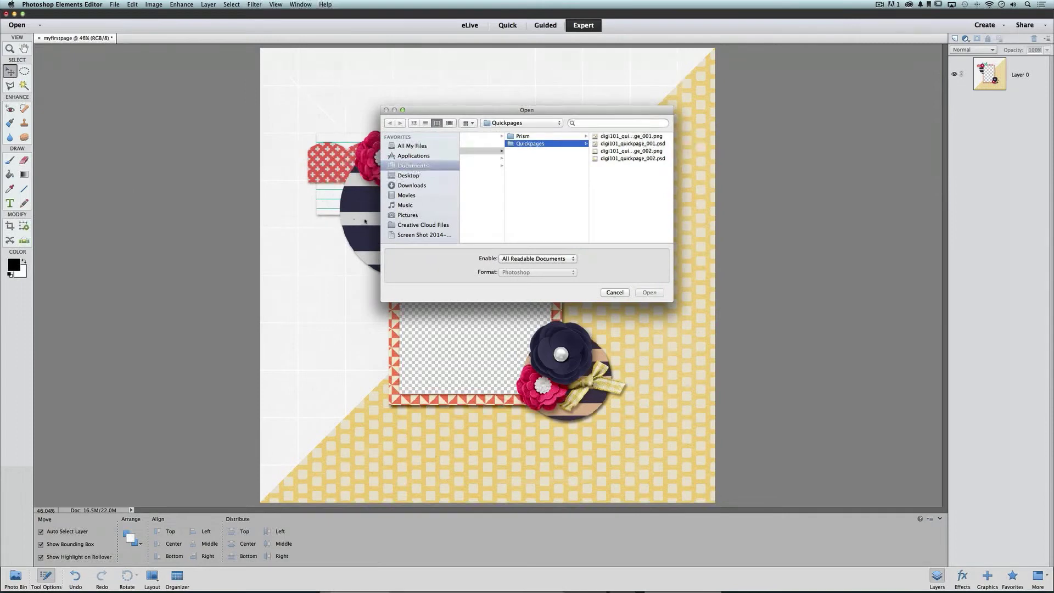
{"action": "scroll", "coordinate": [502, 217], "scroll_direction": "left", "scroll_amount": 5}
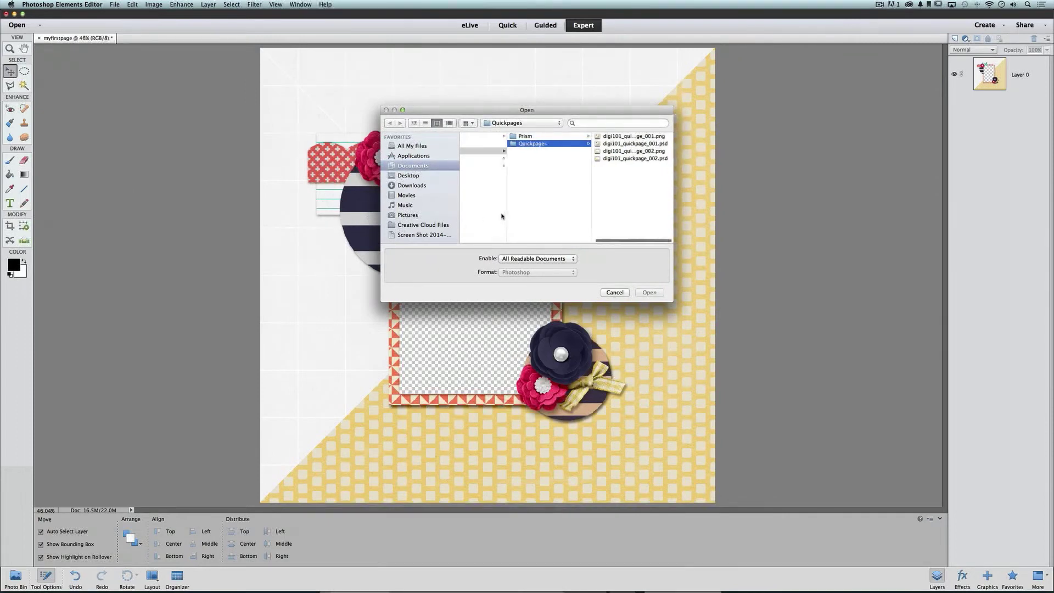
{"action": "left_click", "coordinate": [518, 137]}
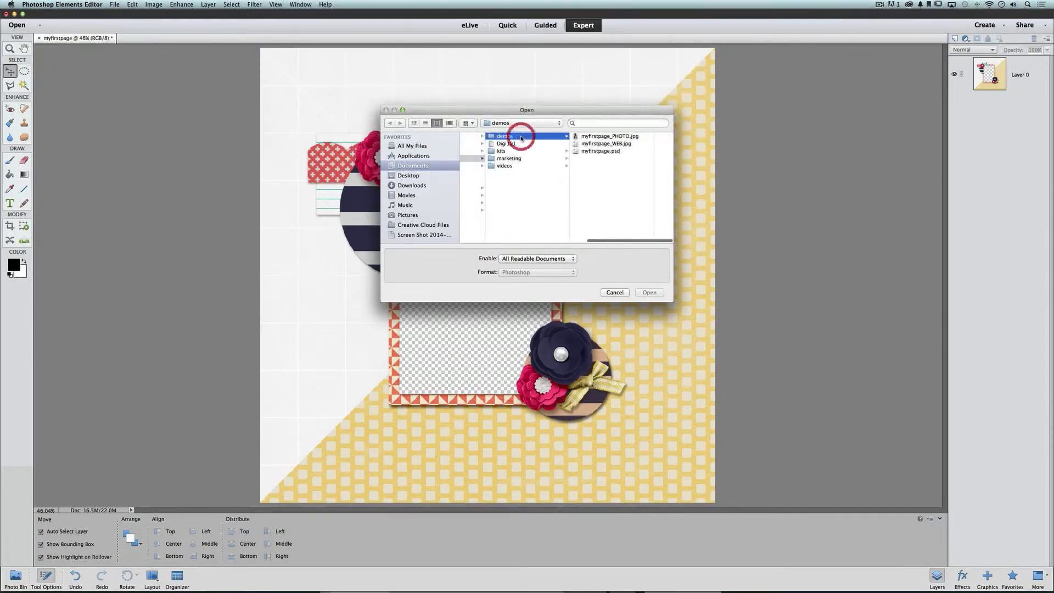
{"action": "left_click", "coordinate": [596, 136]}
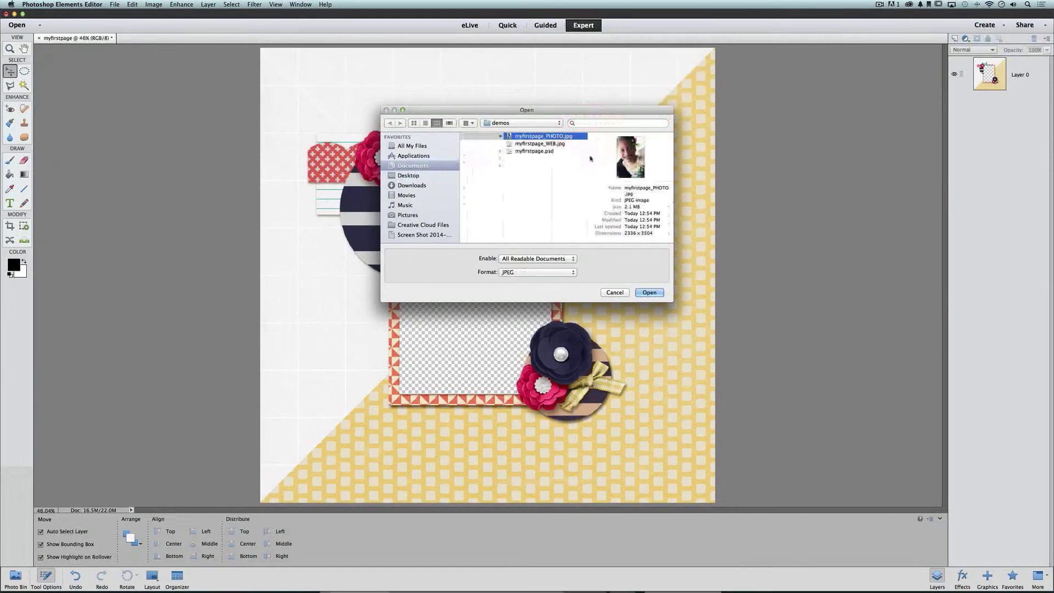
{"action": "left_click", "coordinate": [650, 292]}
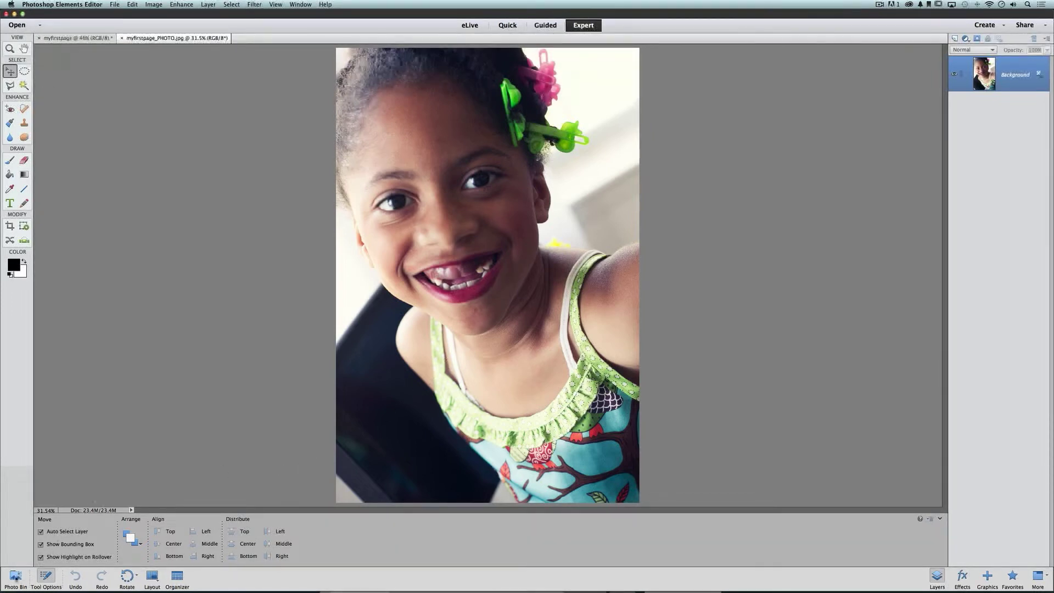
- Show the open files in the Photo Bin and copy the photo into the myfirstpage document as a new layer
{"action": "left_click", "coordinate": [15, 576]}
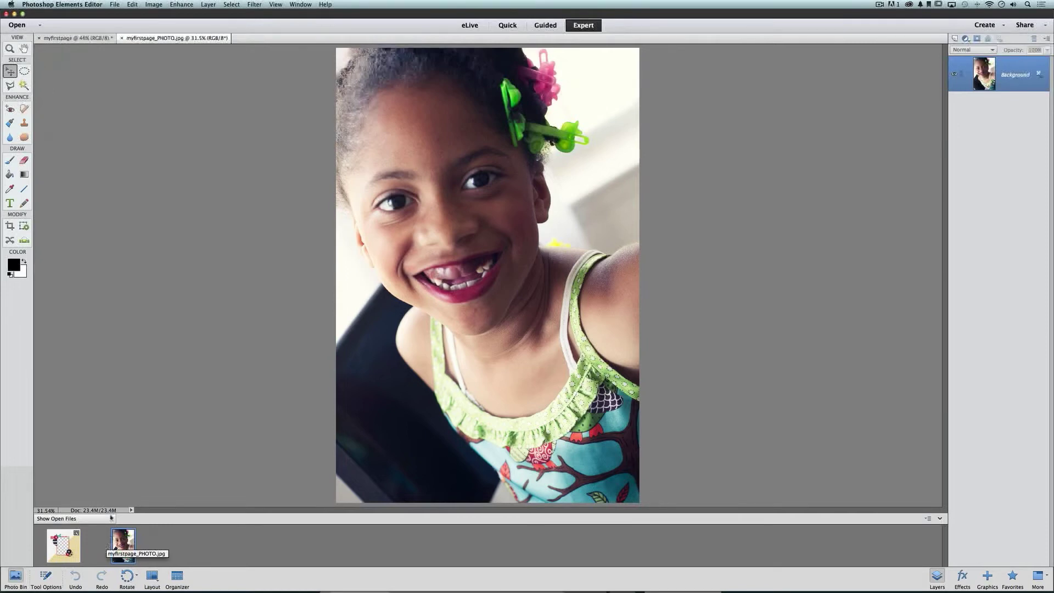
{"action": "left_click", "coordinate": [476, 217]}
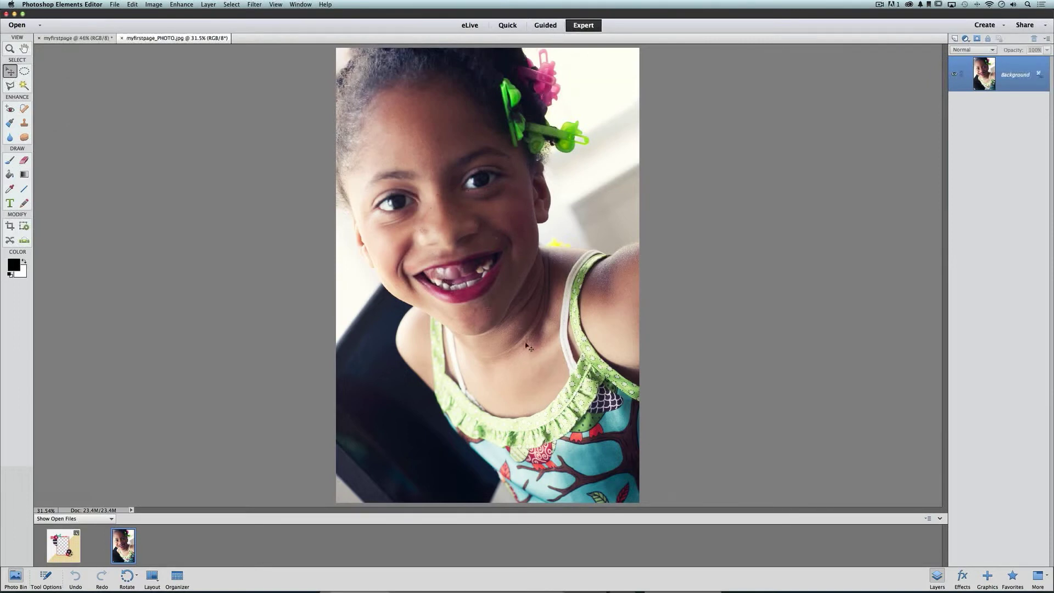
{"action": "left_click_drag", "start_coordinate": [510, 248], "coordinate": [68, 540]}
{"action": "left_click_drag", "start_coordinate": [68, 541], "coordinate": [77, 545]}
{"action": "left_click_drag", "start_coordinate": [487, 274], "coordinate": [70, 543]}
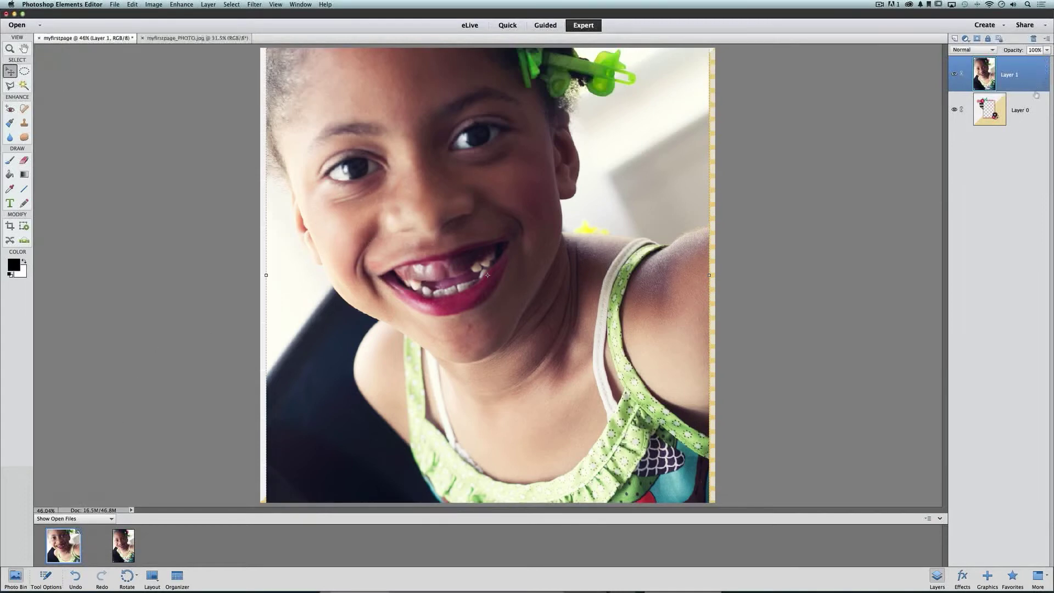
- Select the photo layer above the quickpage layer and move the photo down until its upper edge lies just inside the page
{"action": "left_click", "coordinate": [1037, 112]}
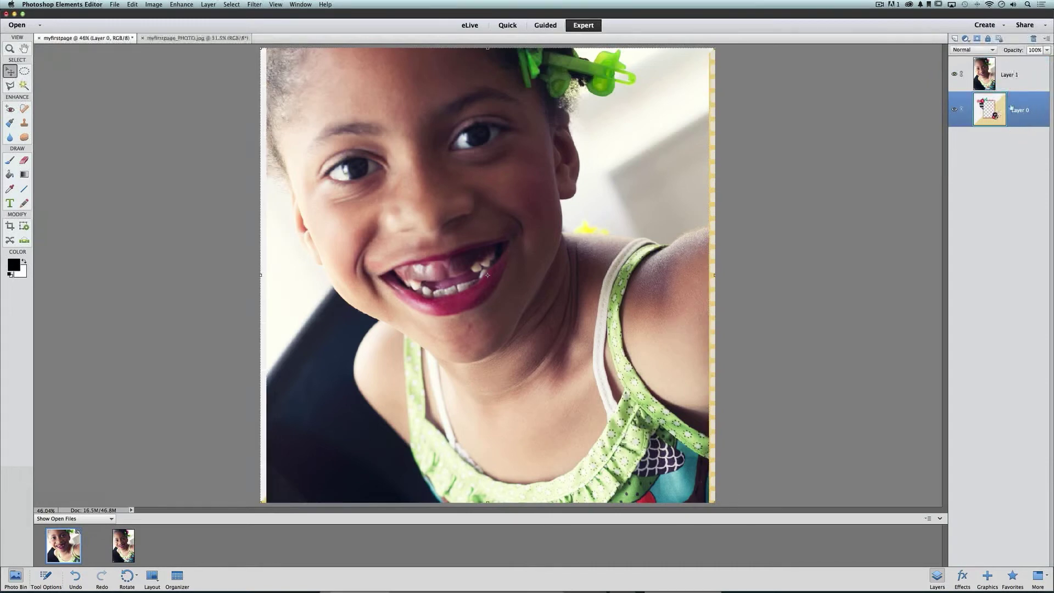
{"action": "left_click", "coordinate": [1025, 79]}
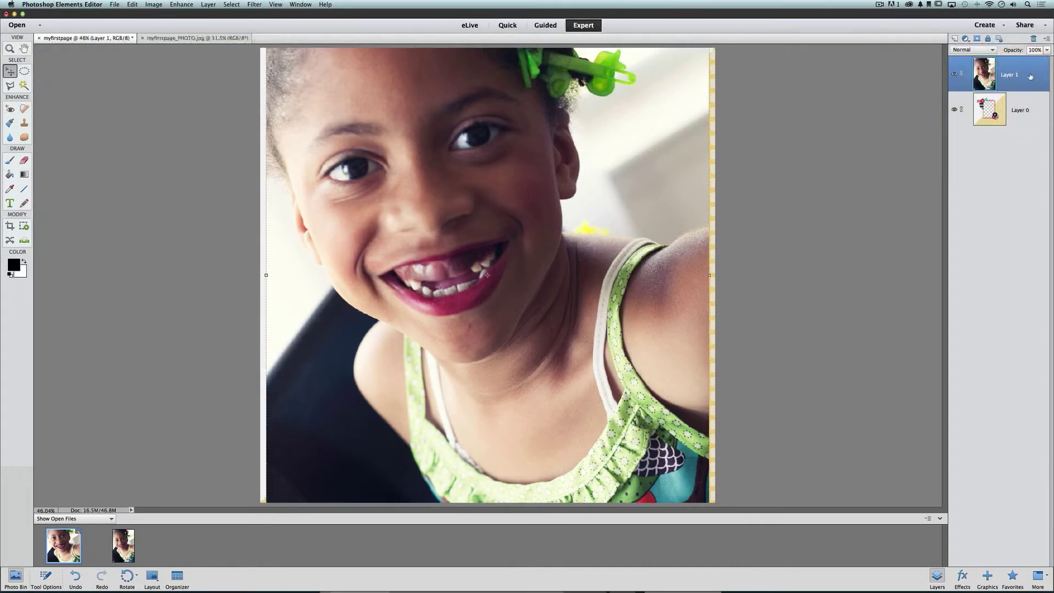
{"action": "key", "text": "super+z"}
{"action": "left_click_drag", "start_coordinate": [530, 82], "coordinate": [530, 230]}
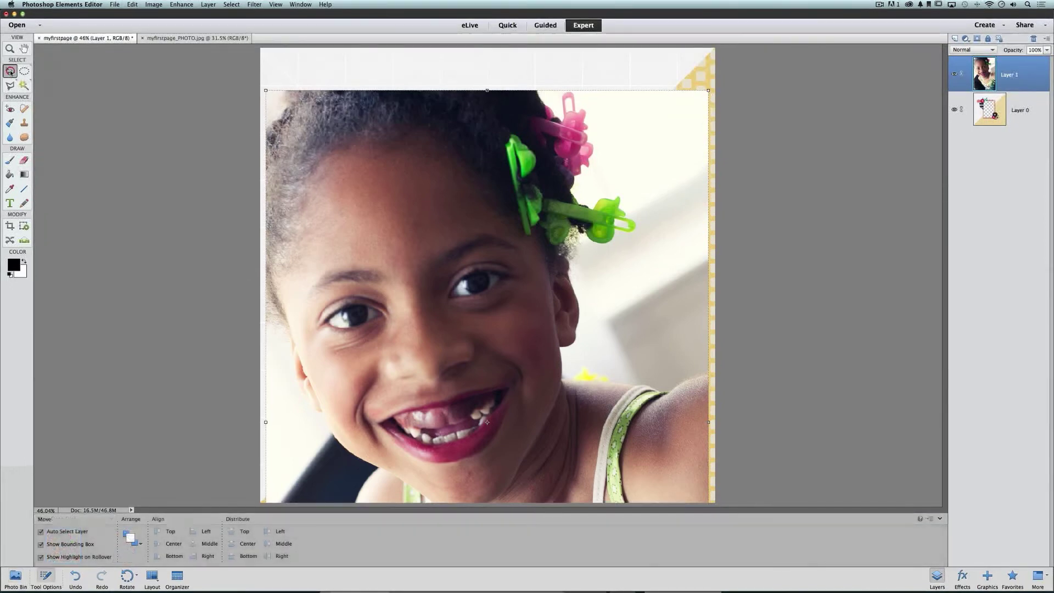
{"action": "left_click", "coordinate": [10, 72]}
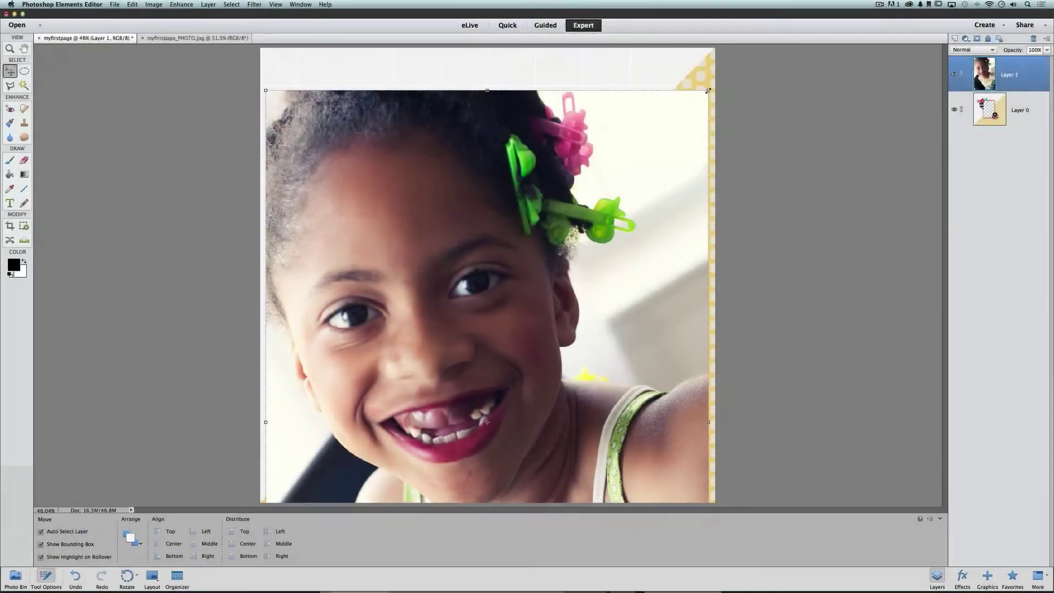
{"action": "left_click_drag", "start_coordinate": [708, 90], "coordinate": [588, 202]}
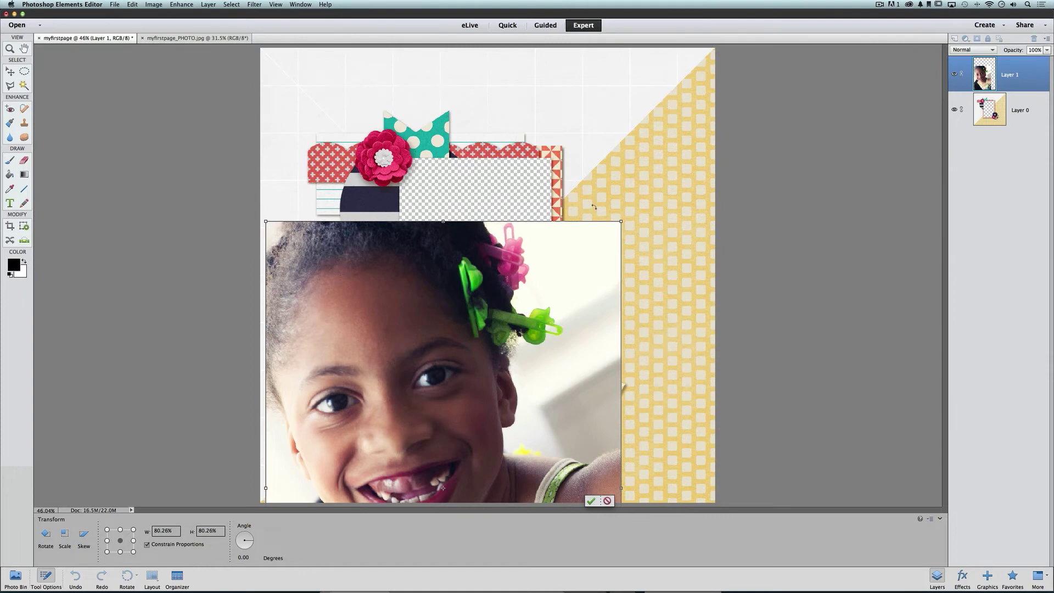
{"action": "mouse_move", "coordinate": [590, 221]}
{"action": "left_mouse_down"}
{"action": "mouse_move", "coordinate": [594, 160]}
{"action": "mouse_move", "coordinate": [580, 230]}
{"action": "mouse_move", "coordinate": [583, 179]}
{"action": "mouse_move", "coordinate": [582, 212]}
{"action": "left_mouse_up"}
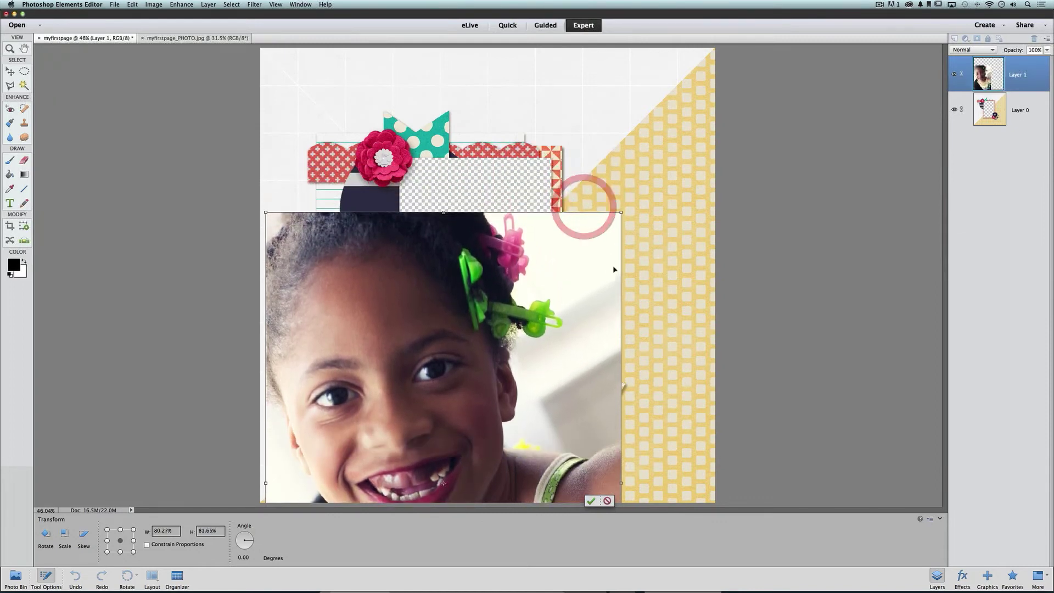
{"action": "left_click_drag", "start_coordinate": [621, 264], "coordinate": [590, 263]}
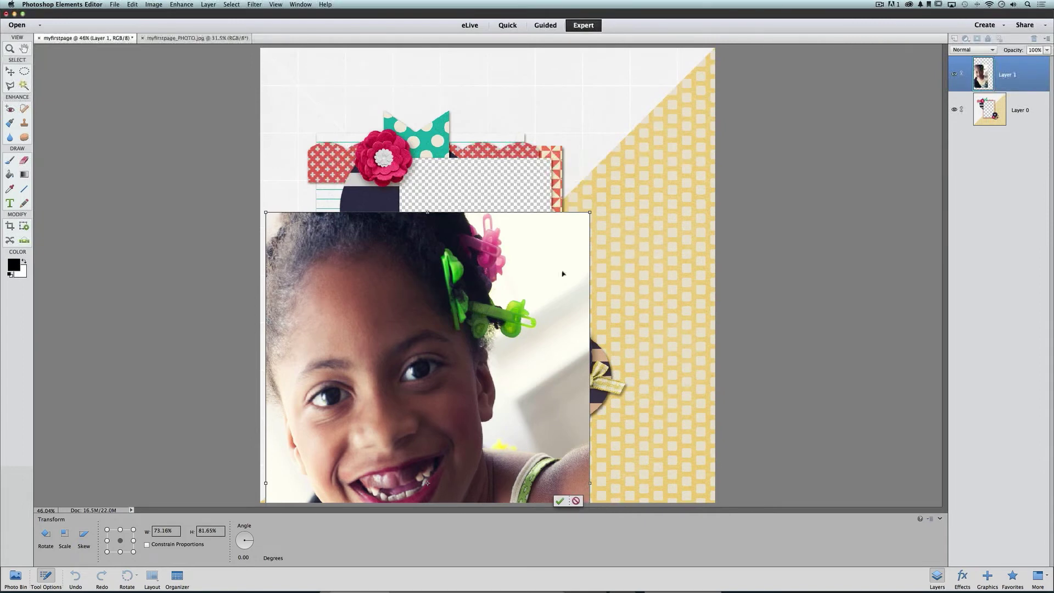
{"action": "left_click_drag", "start_coordinate": [591, 266], "coordinate": [506, 267]}
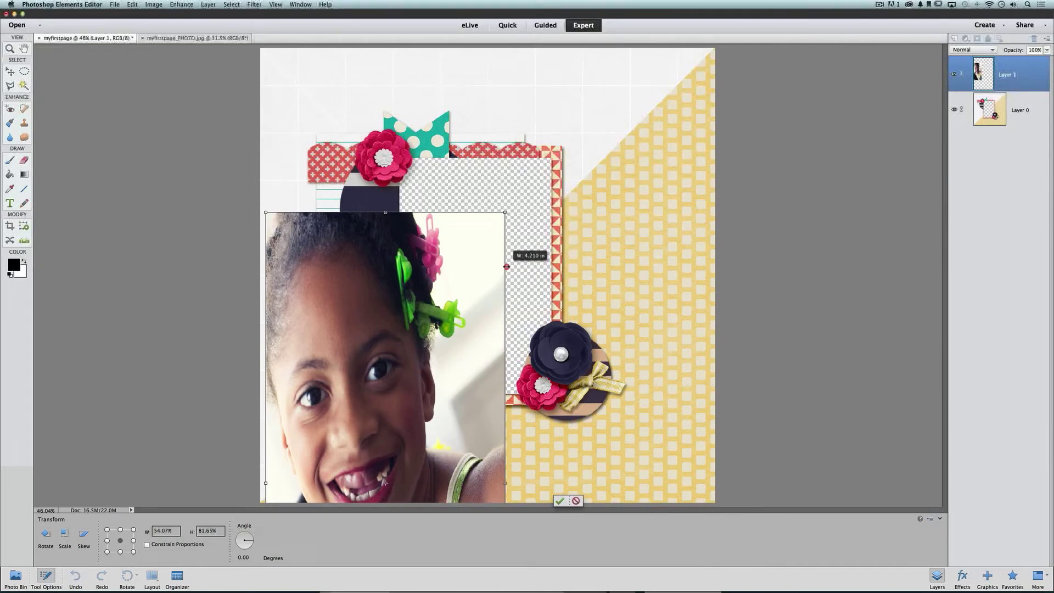
{"action": "left_click_drag", "start_coordinate": [507, 267], "coordinate": [506, 267]}
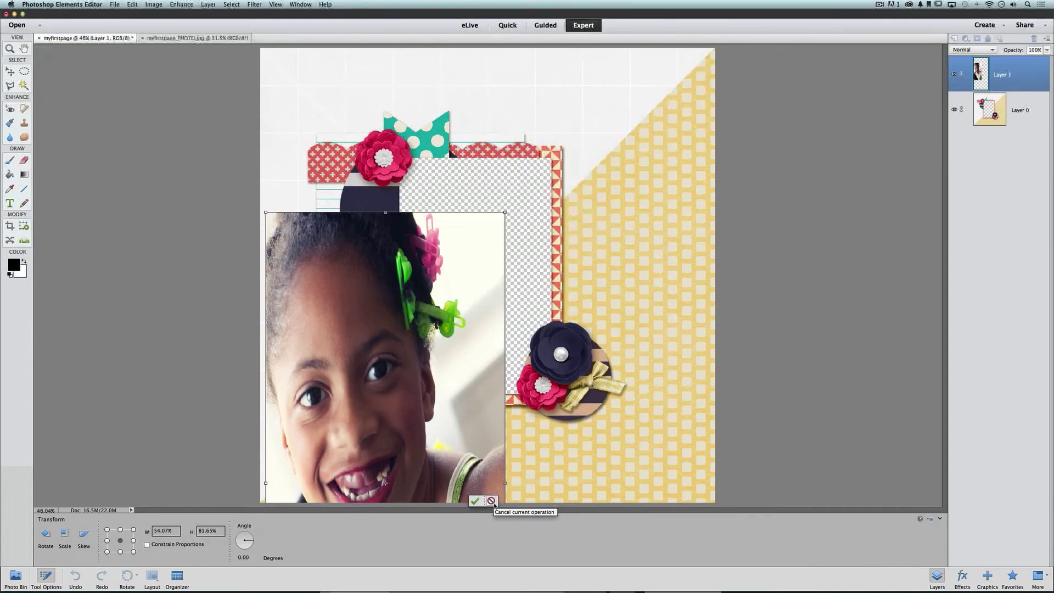
{"action": "left_click", "coordinate": [491, 501]}
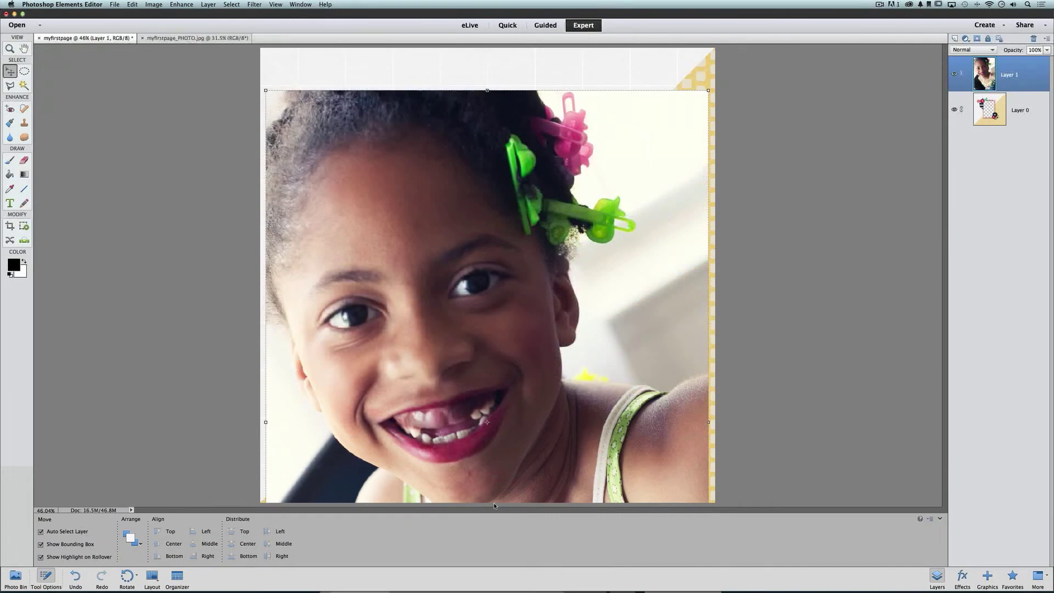
- Scale the photo proportionally down to about 41% and move it over the quickpage's frame opening
{"action": "left_click_drag", "start_coordinate": [709, 90], "coordinate": [598, 123]}
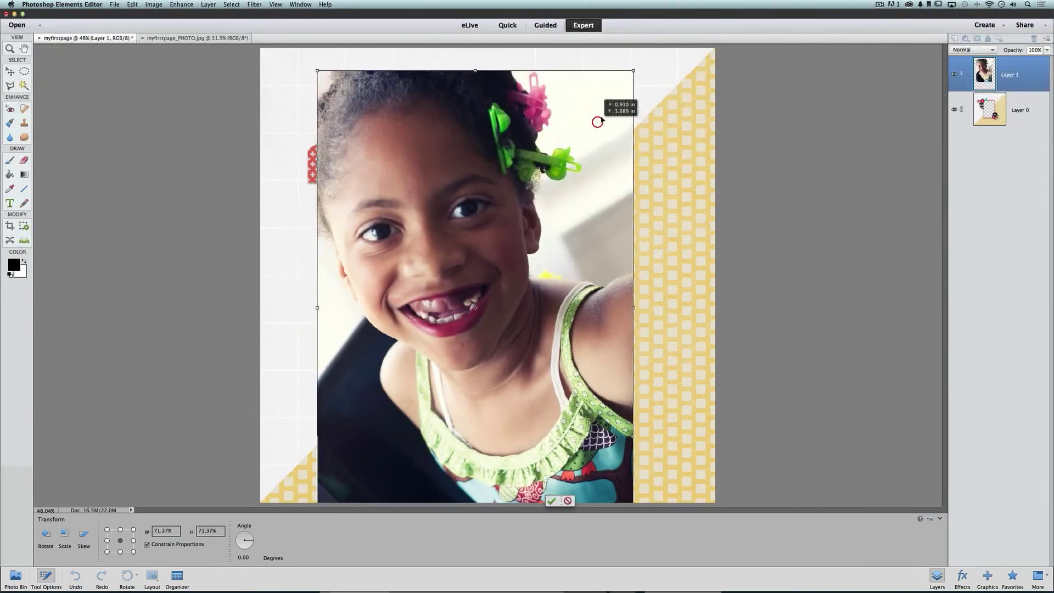
{"action": "left_click_drag", "start_coordinate": [632, 70], "coordinate": [566, 159]}
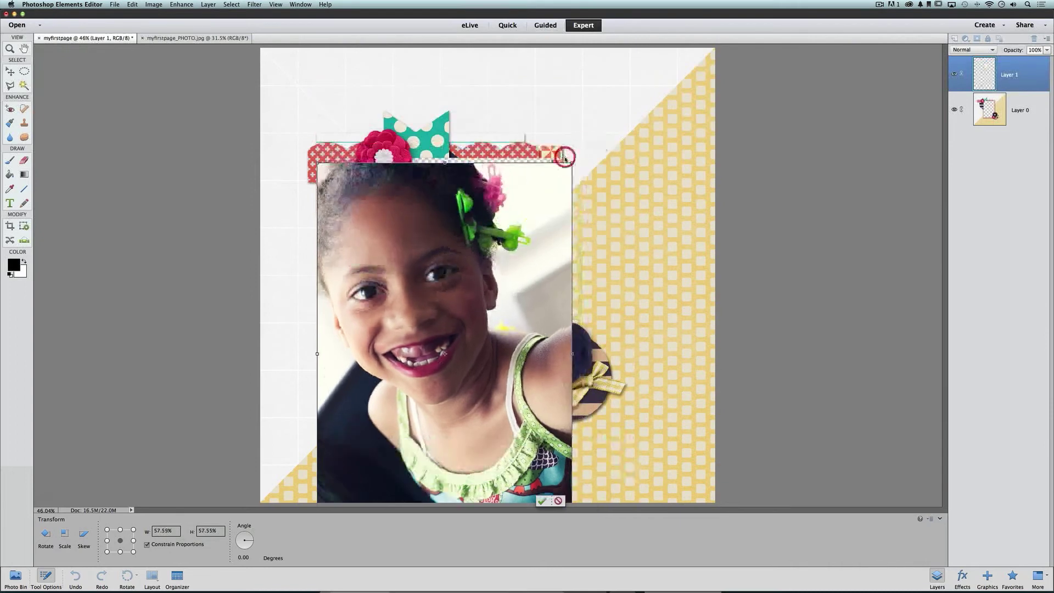
{"action": "left_click_drag", "start_coordinate": [543, 262], "coordinate": [618, 207]}
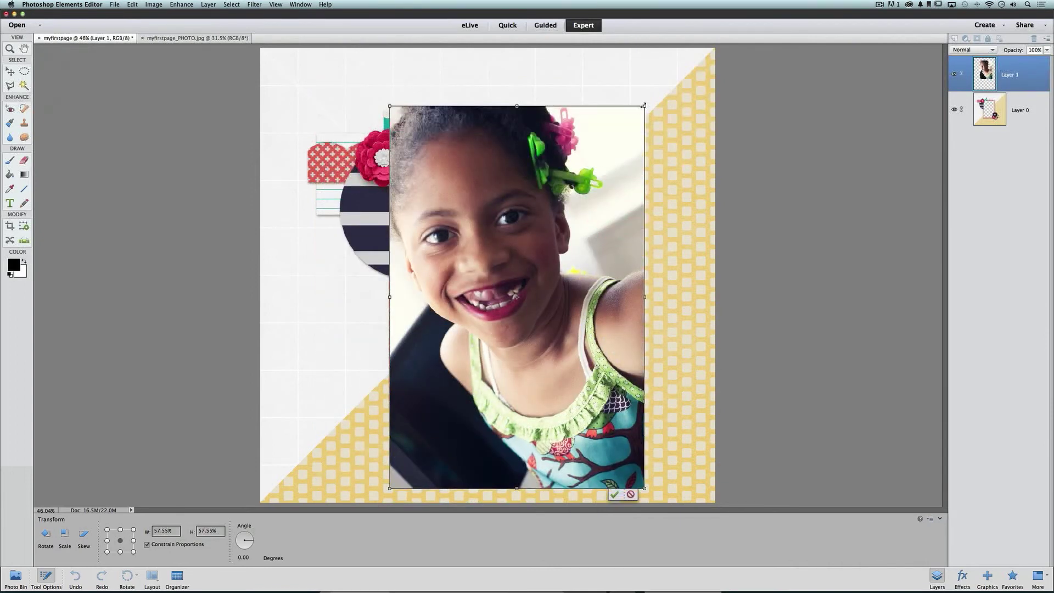
{"action": "left_click_drag", "start_coordinate": [645, 107], "coordinate": [555, 205]}
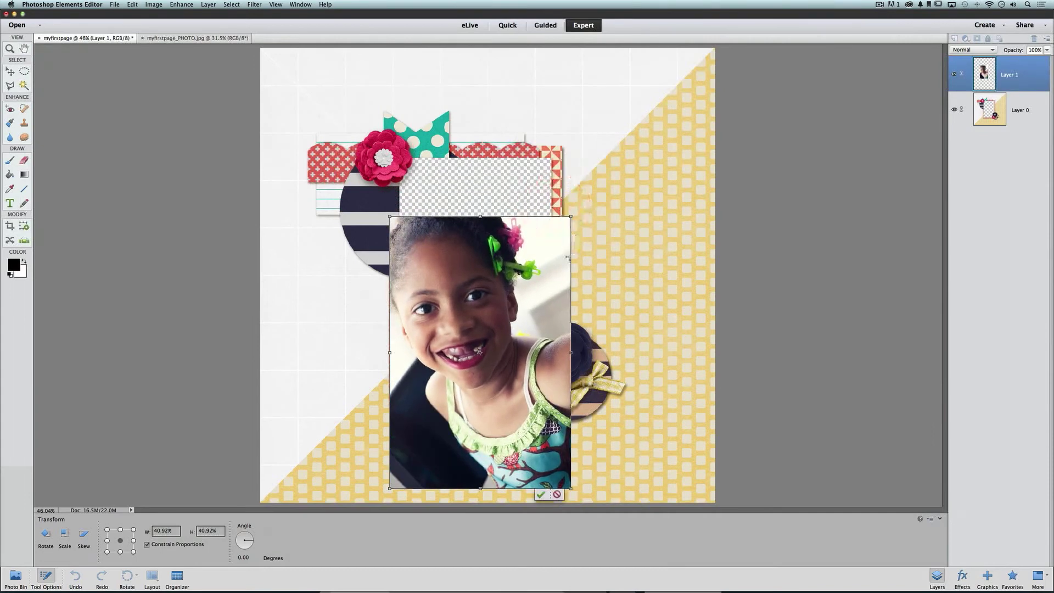
{"action": "left_click_drag", "start_coordinate": [530, 269], "coordinate": [623, 273]}
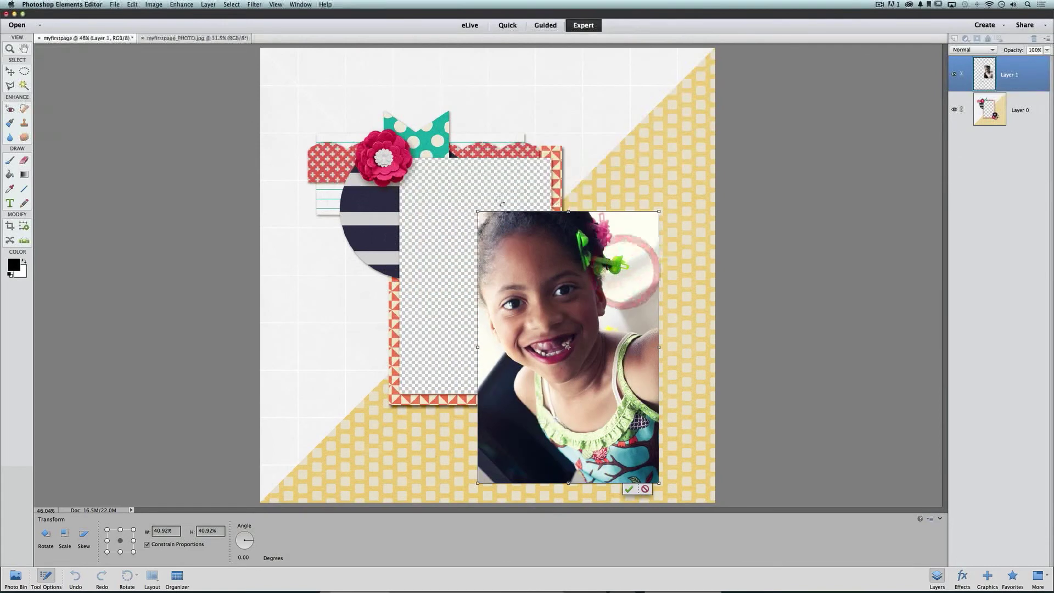
{"action": "left_click_drag", "start_coordinate": [550, 251], "coordinate": [457, 185]}
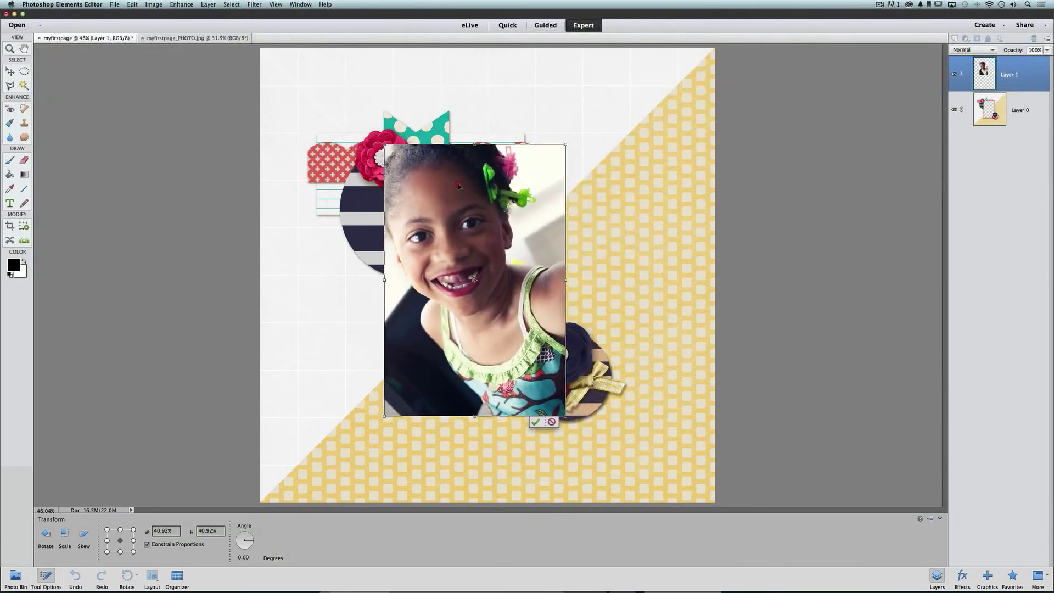
- Reduce the photo proportionally to about 38%, shift it up slightly to cover the frame opening, and commit the transformation
{"action": "left_click_drag", "start_coordinate": [564, 147], "coordinate": [559, 154]}
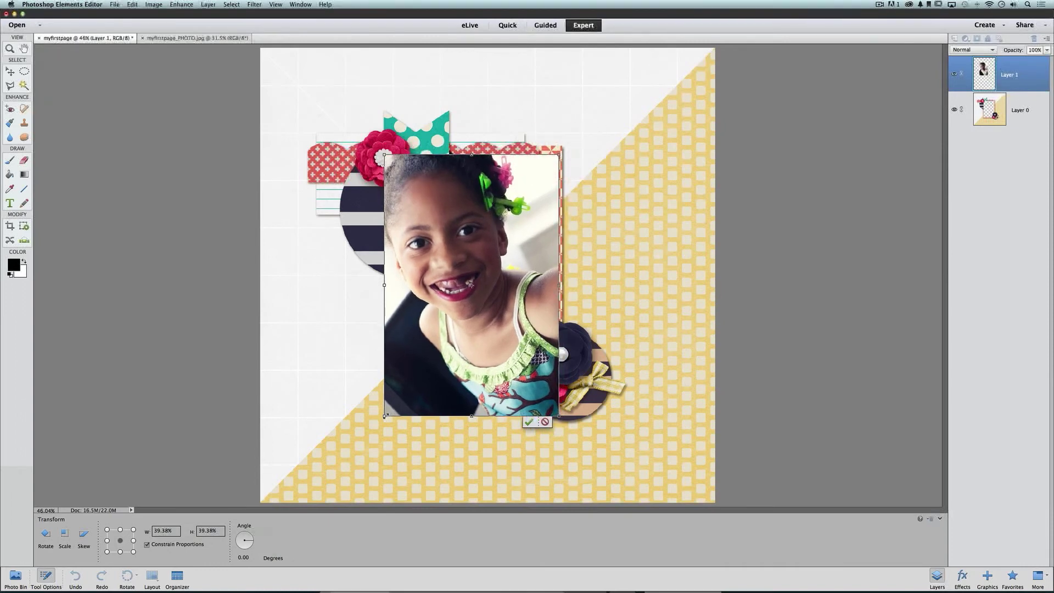
{"action": "left_click_drag", "start_coordinate": [385, 416], "coordinate": [390, 408]}
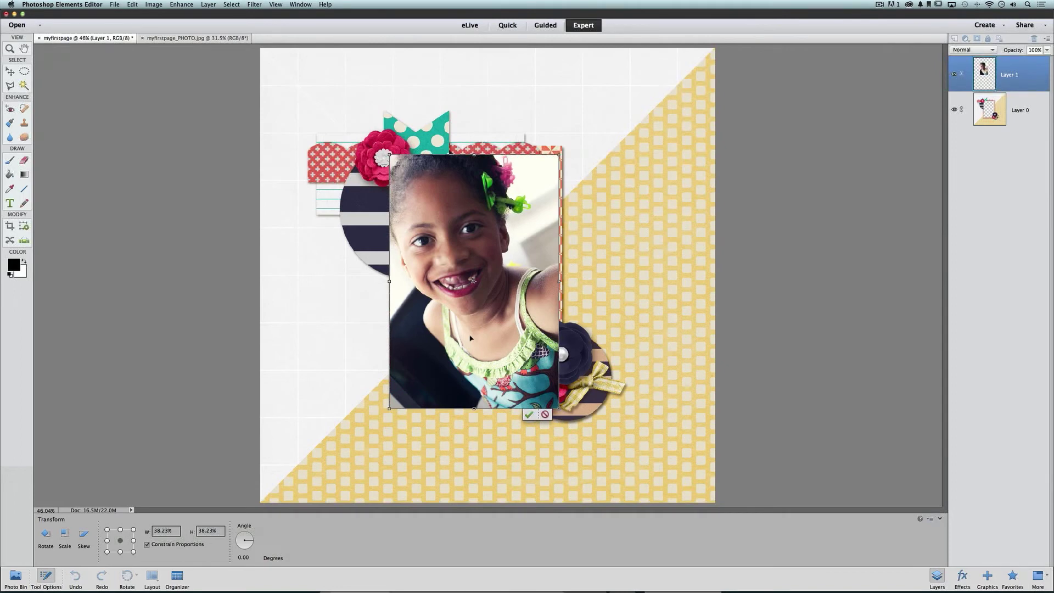
{"action": "left_click_drag", "start_coordinate": [506, 346], "coordinate": [506, 342]}
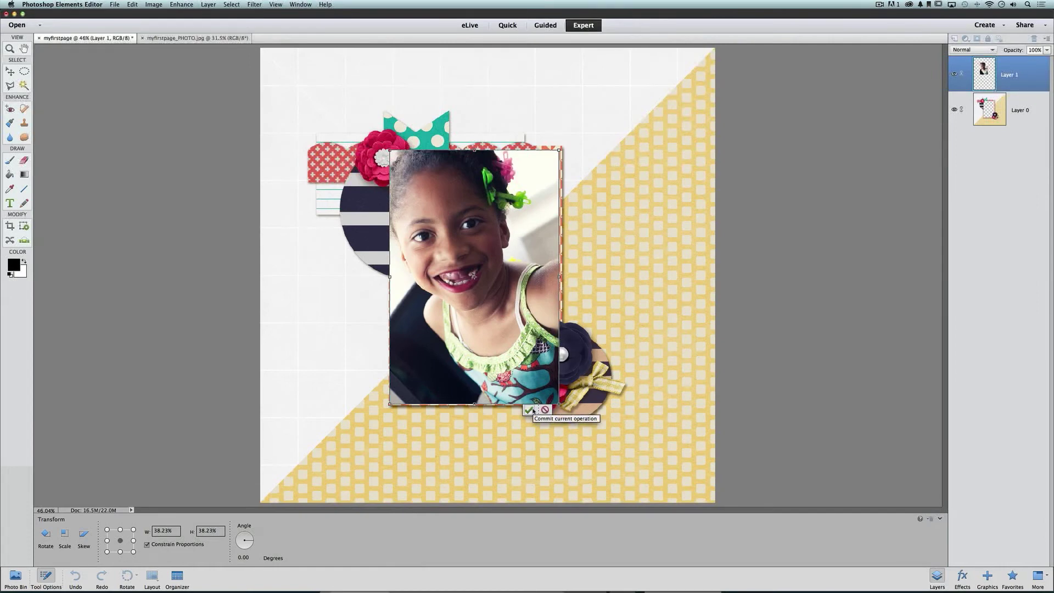
{"action": "left_click", "coordinate": [528, 410]}
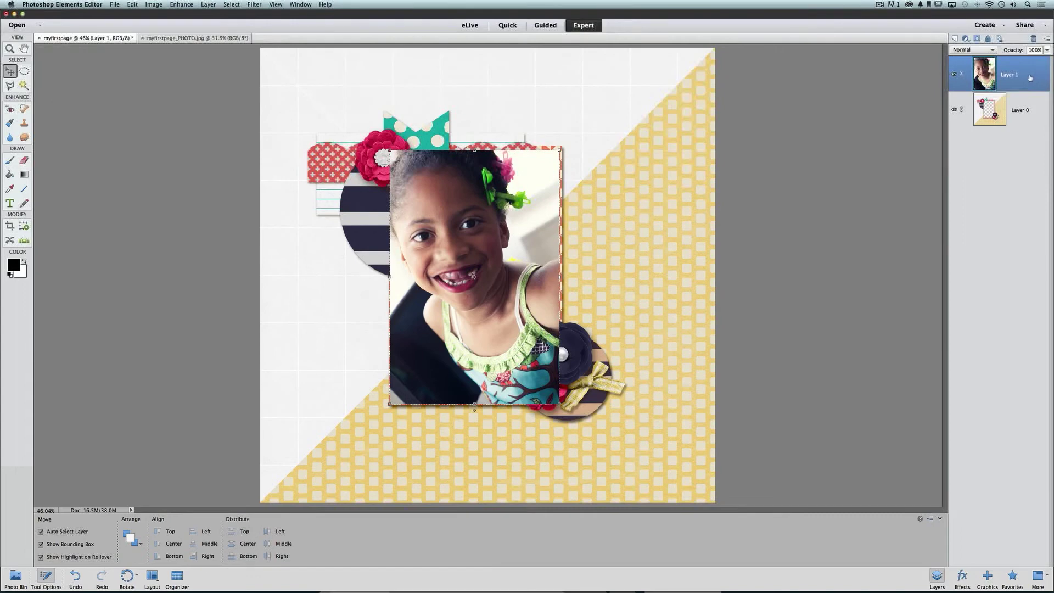
- Rename the photo's layer as photo
{"action": "double_click", "coordinate": [1011, 75]}
{"action": "type", "text": "photo"}
{"action": "key", "text": "Return"}
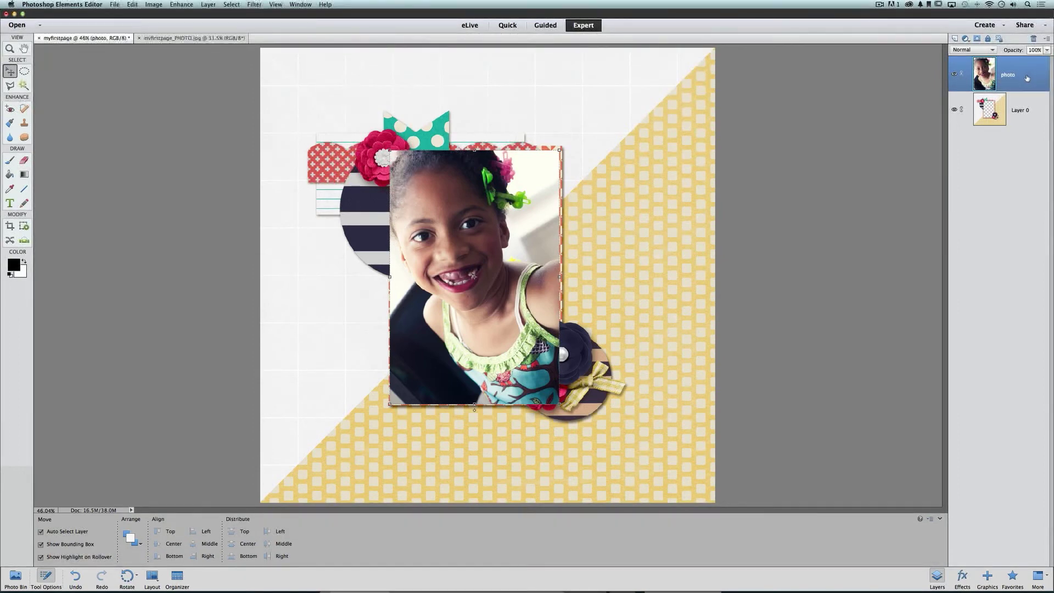
- Move the photo layer beneath Layer 0 and shift the photo slightly up and to the right behind the frame
{"action": "left_click", "coordinate": [1019, 107]}
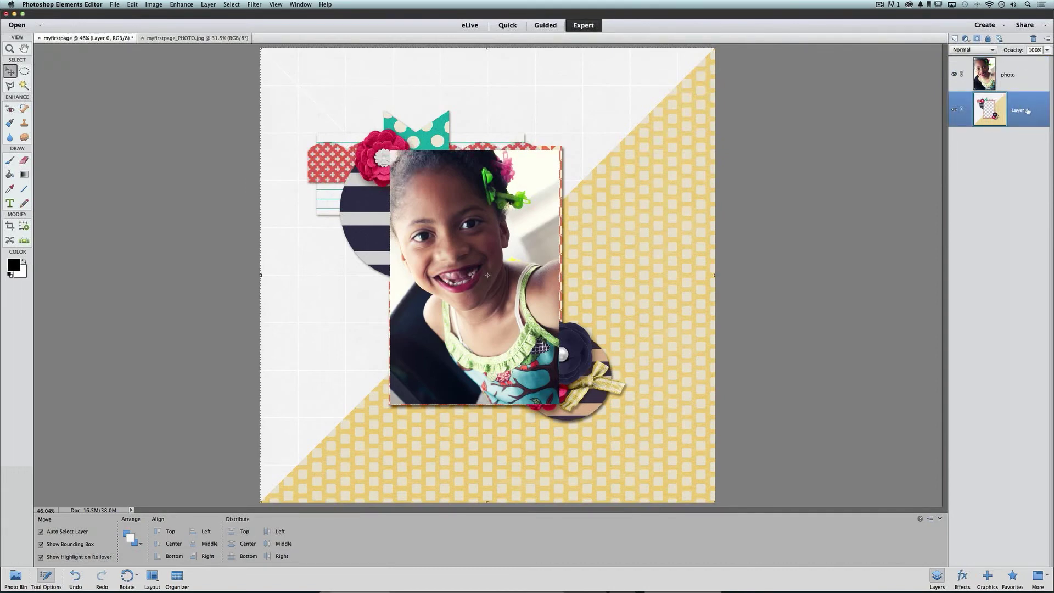
{"action": "left_click", "coordinate": [1026, 80]}
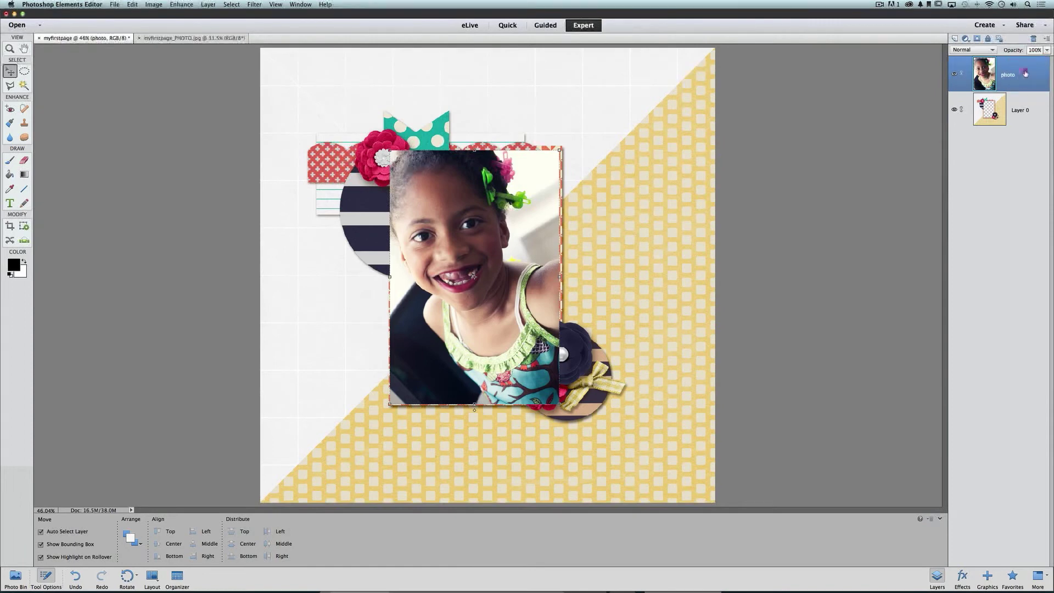
{"action": "left_click_drag", "start_coordinate": [1025, 73], "coordinate": [1022, 122]}
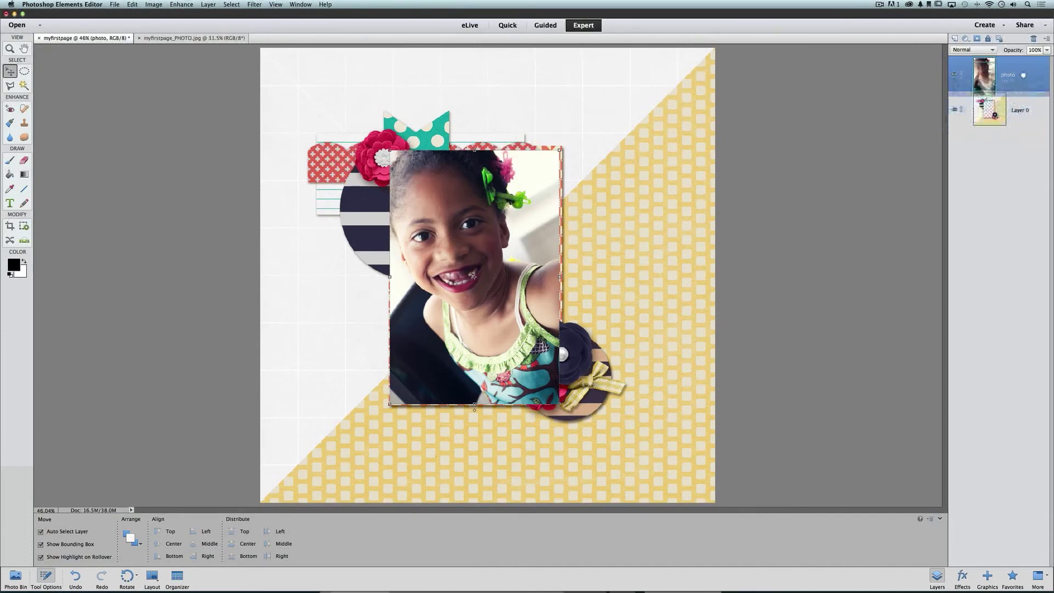
{"action": "left_click_drag", "start_coordinate": [1029, 70], "coordinate": [1026, 127]}
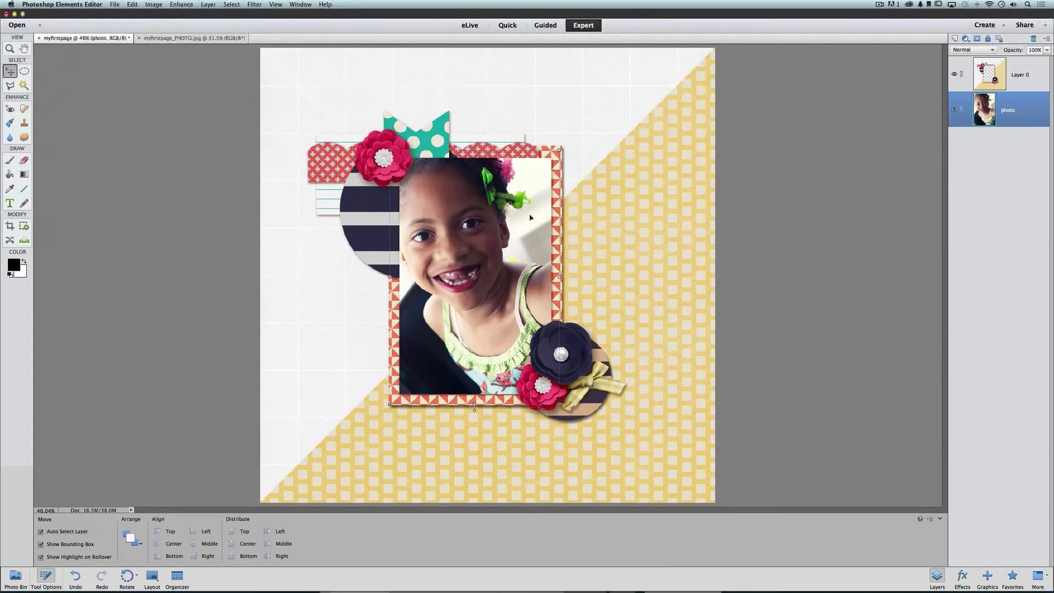
{"action": "mouse_move", "coordinate": [530, 217]}
{"action": "left_mouse_down"}
{"action": "mouse_move", "coordinate": [519, 219]}
{"action": "mouse_move", "coordinate": [536, 225]}
{"action": "mouse_move", "coordinate": [571, 207]}
{"action": "mouse_move", "coordinate": [526, 215]}
{"action": "mouse_move", "coordinate": [536, 213]}
{"action": "left_mouse_up"}
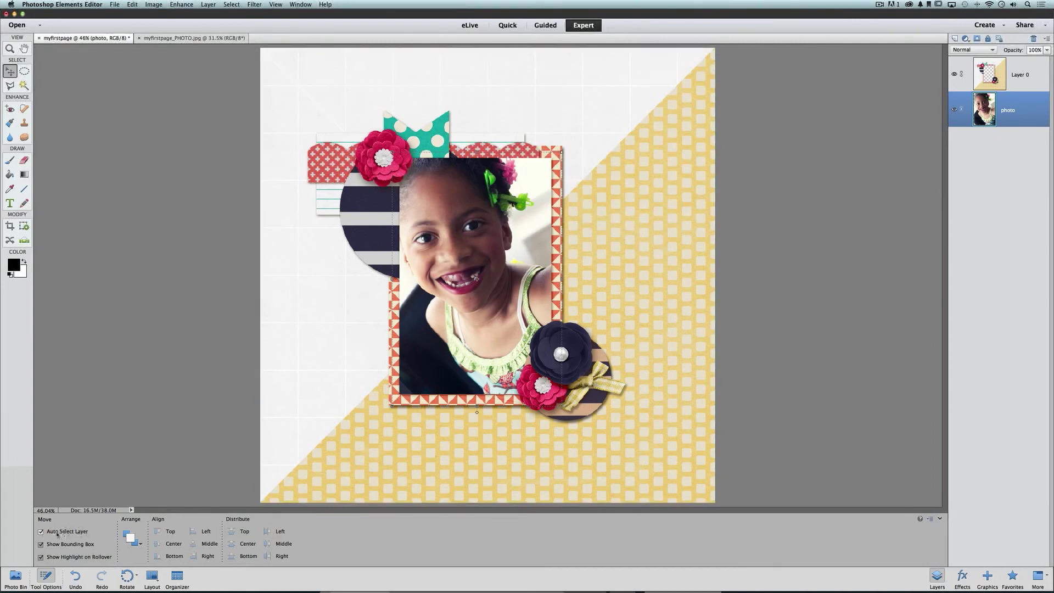
{"action": "left_click", "coordinate": [334, 416]}
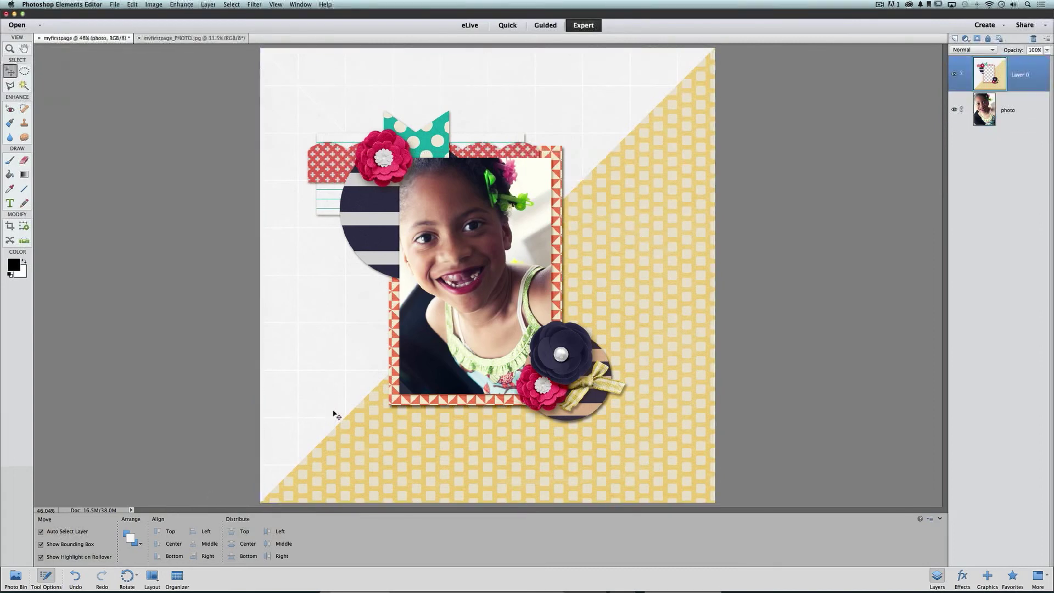
{"action": "left_click_drag", "start_coordinate": [344, 417], "coordinate": [370, 386]}
{"action": "key", "text": "super+z"}
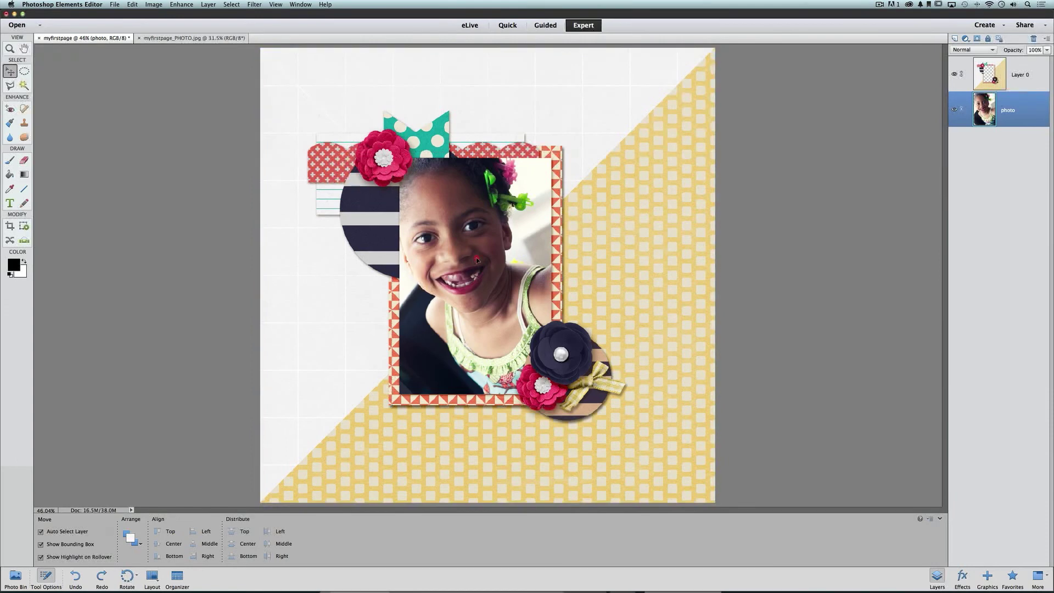
- Move the photo slightly down and to the left inside the frame, discarding a trial reduction of its size
{"action": "mouse_move", "coordinate": [476, 257]}
{"action": "left_mouse_down"}
{"action": "mouse_move", "coordinate": [502, 269]}
{"action": "mouse_move", "coordinate": [483, 248]}
{"action": "mouse_move", "coordinate": [473, 266]}
{"action": "mouse_move", "coordinate": [474, 255]}
{"action": "left_mouse_up"}
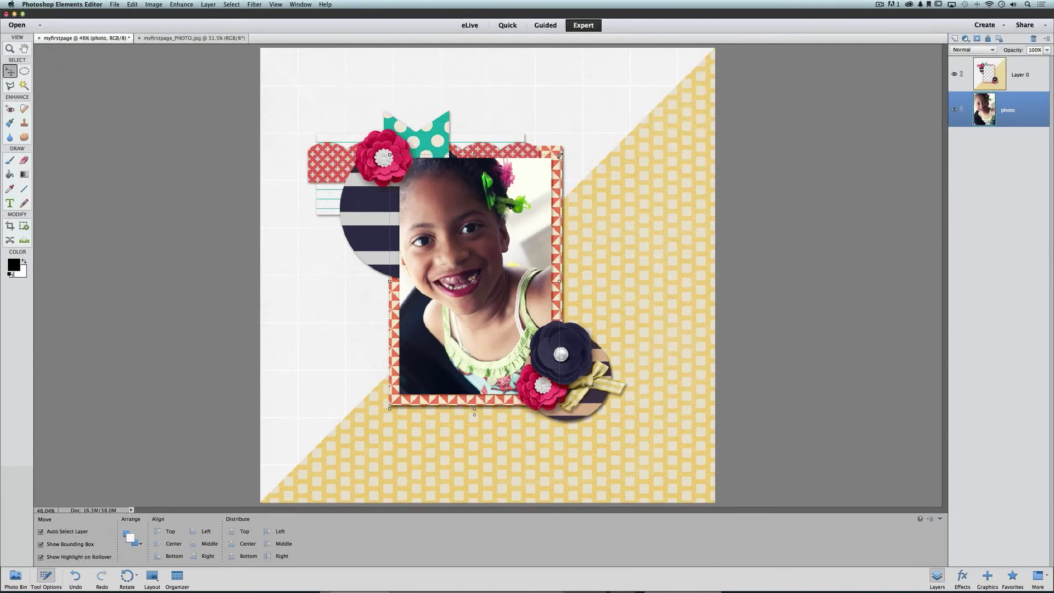
{"action": "mouse_move", "coordinate": [560, 156]}
{"action": "left_mouse_down"}
{"action": "mouse_move", "coordinate": [570, 143]}
{"action": "mouse_move", "coordinate": [552, 163]}
{"action": "left_mouse_up"}
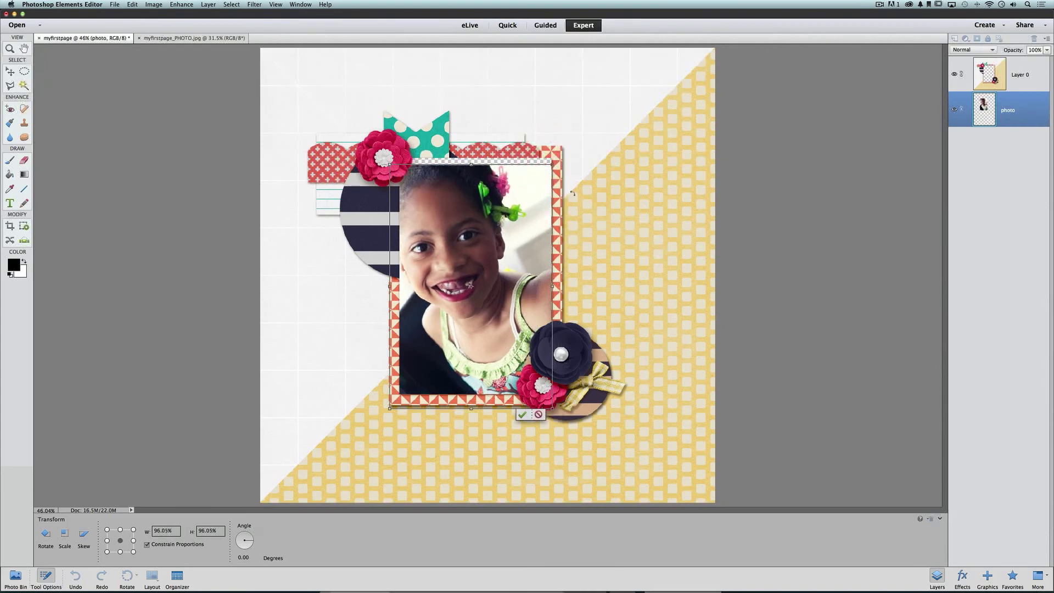
{"action": "left_click", "coordinate": [538, 414]}
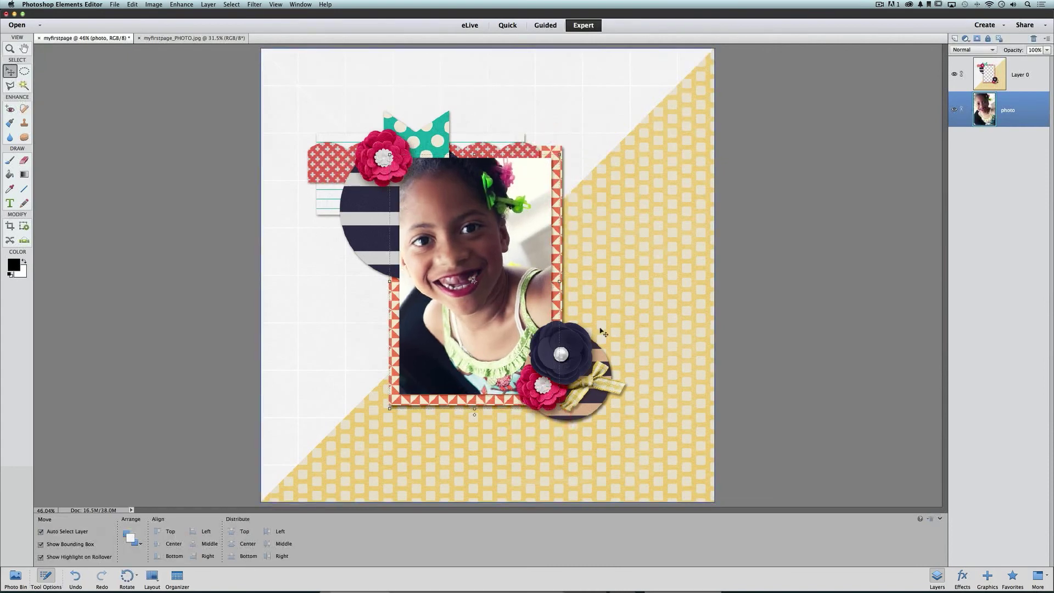
- Nudge the photo in small increments horizontally and vertically to fine-tune its position behind the frame, keeping the opening fully covered
{"action": "key", "text": "Right"}
{"action": "key", "text": "Right"}
{"action": "key", "text": "Right"}
{"action": "key", "text": "Right"}
{"action": "key", "text": "Right"}
{"action": "key", "text": "Right"}
{"action": "key", "text": "Right"}
{"action": "key", "text": "Right"}
{"action": "key", "text": "Right"}
{"action": "key", "text": "Right"}
{"action": "key", "text": "Right"}
{"action": "key", "text": "Right"}
{"action": "key", "text": "Right"}
{"action": "key", "text": "Right"}
{"action": "key", "text": "Right"}
{"action": "key", "text": "Right"}
{"action": "key", "text": "Right"}
{"action": "key", "text": "Right"}
{"action": "key", "text": "Right"}
{"action": "key", "text": "Right"}
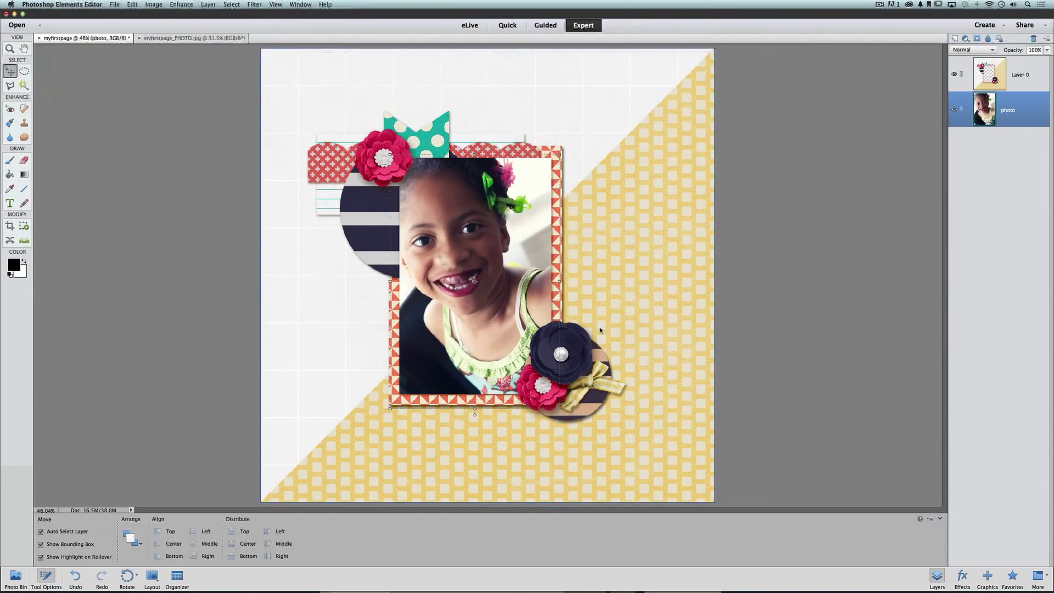
{"action": "key", "text": "Left"}
{"action": "key", "text": "Left"}
{"action": "key", "text": "Left"}
{"action": "key", "text": "Left"}
{"action": "key", "text": "Left"}
{"action": "key", "text": "Left"}
{"action": "key", "text": "Left"}
{"action": "key", "text": "Left"}
{"action": "key", "text": "Left"}
{"action": "key", "text": "Left"}
{"action": "key", "text": "Left"}
{"action": "key", "text": "Left"}
{"action": "key", "text": "Left"}
{"action": "key", "text": "Left"}
{"action": "key", "text": "Left"}
{"action": "key", "text": "Left"}
{"action": "key", "text": "Left"}
{"action": "key", "text": "Left"}
{"action": "key", "text": "Left"}
{"action": "key", "text": "Left"}
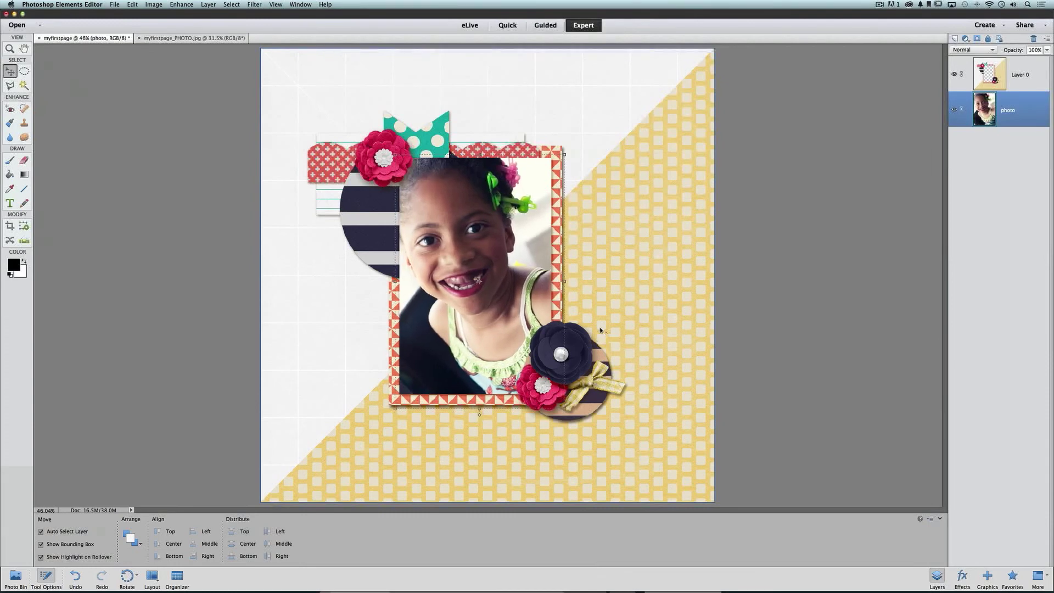
{"action": "key", "text": "Up"}
{"action": "key", "text": "Up"}
{"action": "key", "text": "Up"}
{"action": "key", "text": "Up"}
{"action": "key", "text": "Up"}
{"action": "key", "text": "Up"}
{"action": "key", "text": "Up"}
{"action": "key", "text": "Up"}
{"action": "key", "text": "Up"}
{"action": "key", "text": "Up"}
{"action": "key", "text": "Up"}
{"action": "key", "text": "Up"}
{"action": "key", "text": "Up"}
{"action": "key", "text": "Up"}
{"action": "key", "text": "Up"}
{"action": "key", "text": "Up"}
{"action": "key", "text": "Up"}
{"action": "key", "text": "Up"}
{"action": "key", "text": "Up"}
{"action": "key", "text": "Up"}
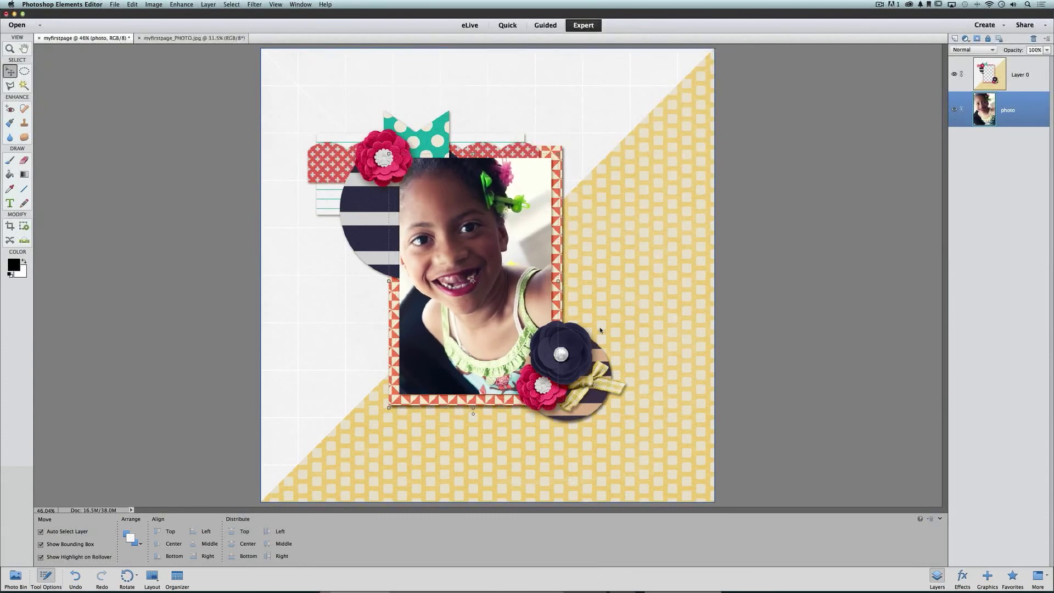
{"action": "key", "text": "Down"}
{"action": "key", "text": "Down"}
{"action": "key", "text": "Down"}
{"action": "key", "text": "Down"}
{"action": "key", "text": "Down"}
{"action": "key", "text": "Down"}
{"action": "key", "text": "Down"}
{"action": "key", "text": "Down"}
{"action": "key", "text": "Down"}
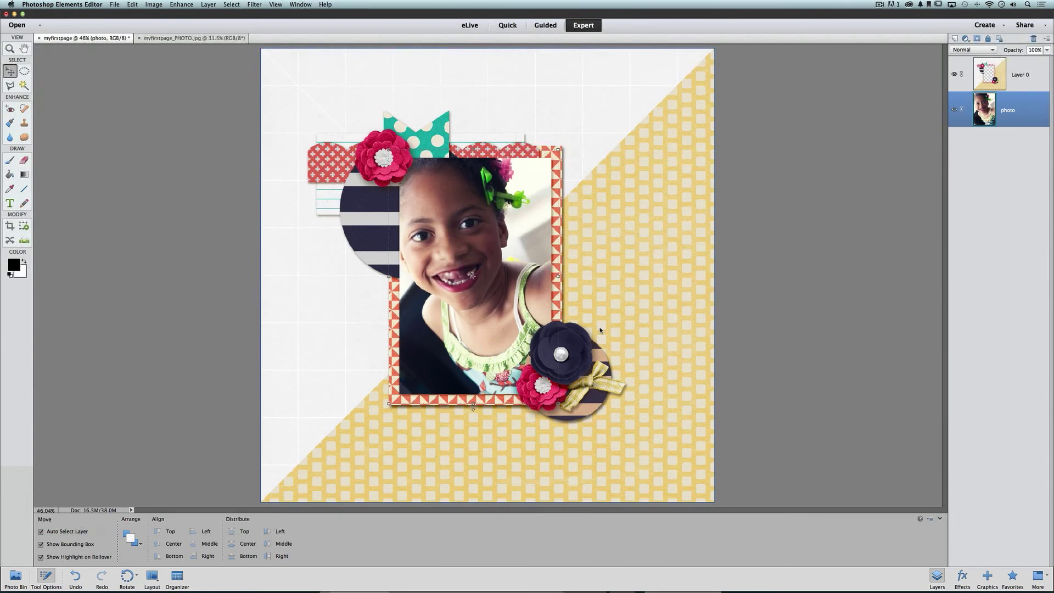
{"action": "key", "text": "Right"}
{"action": "key", "text": "Right"}
{"action": "key", "text": "Right"}
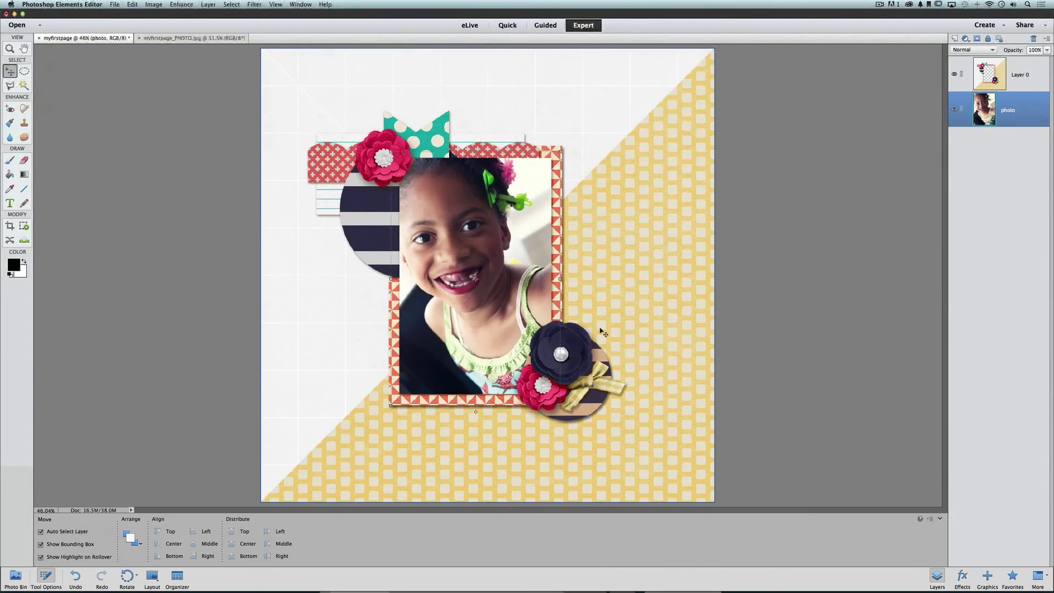
{"action": "key", "text": "Up"}
{"action": "key", "text": "Up"}
{"action": "key", "text": "Up"}
{"action": "key", "text": "Left"}
{"action": "key", "text": "Left"}
{"action": "key", "text": "Left"}
{"action": "key", "text": "Left"}
{"action": "key", "text": "Left"}
{"action": "key", "text": "Left"}
{"action": "key", "text": "Left"}
{"action": "key", "text": "Left"}
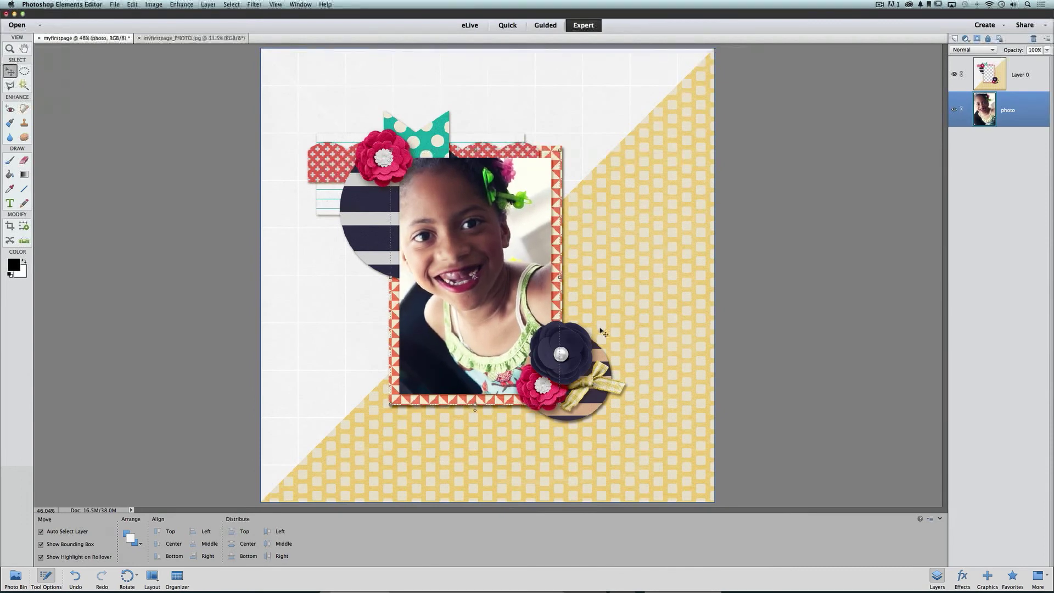
{"action": "key", "text": "Right"}
{"action": "key", "text": "Right"}
{"action": "key", "text": "Right"}
{"action": "key", "text": "Right"}
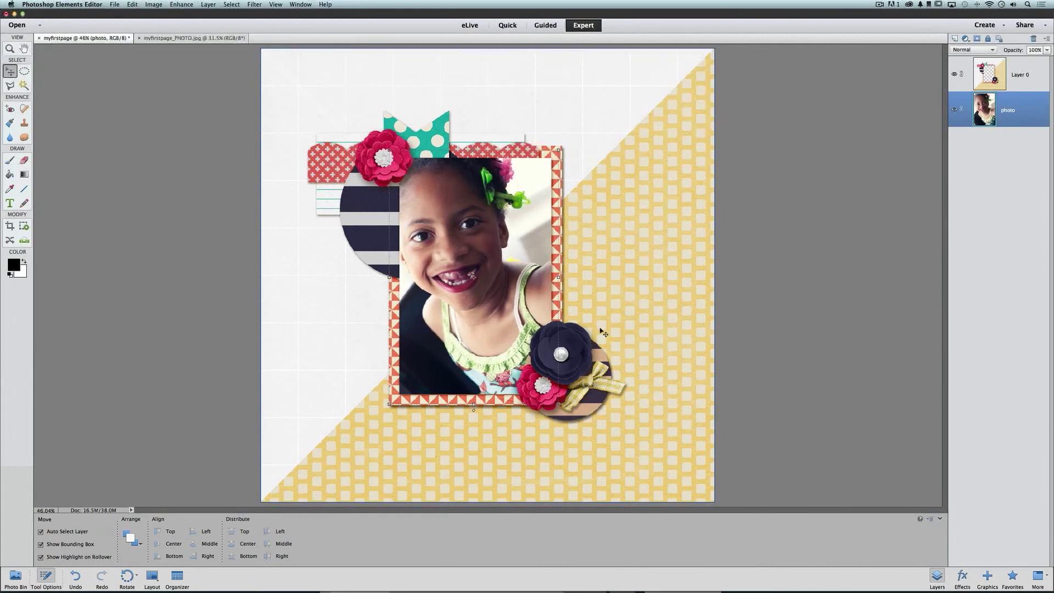
- Nudge the photo slightly down, left, right and up in single increments to refine its placement behind the frame opening
{"action": "key", "text": "Down"}
{"action": "key", "text": "Down"}
{"action": "key", "text": "Left"}
{"action": "key", "text": "Left"}
{"action": "key", "text": "Left"}
{"action": "key", "text": "Left"}
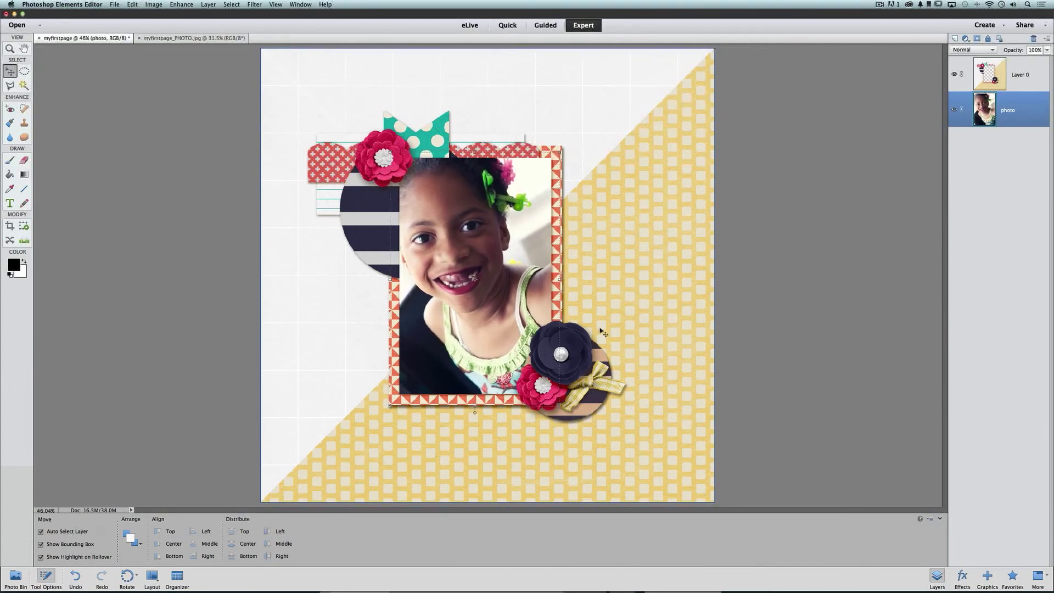
{"action": "key", "text": "Right"}
{"action": "key", "text": "Right"}
{"action": "key", "text": "Right"}
{"action": "key", "text": "Right"}
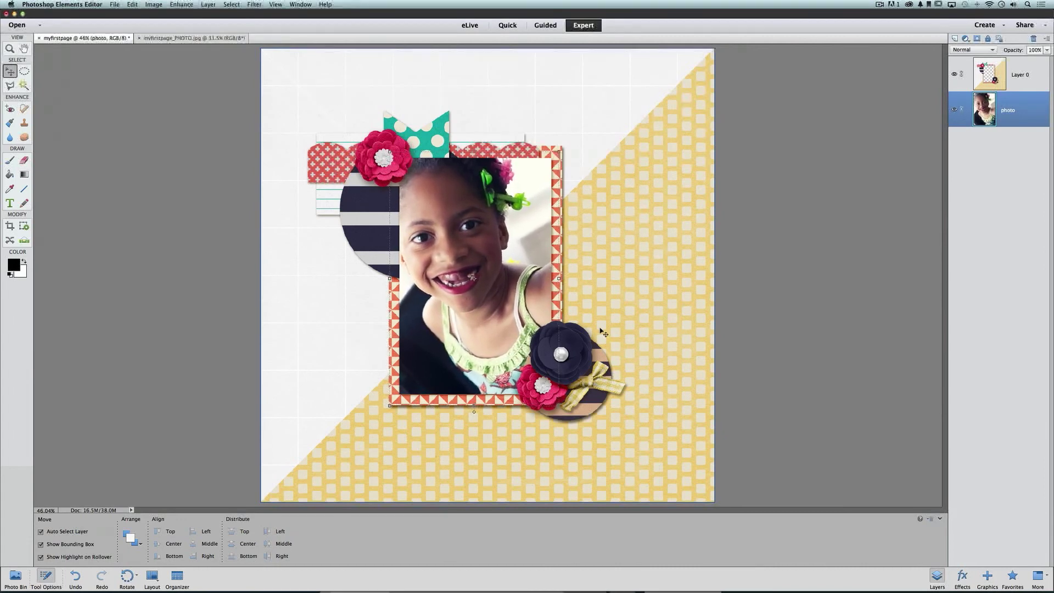
{"action": "key", "text": "Up"}
{"action": "key", "text": "Up"}
{"action": "key", "text": "Right"}
{"action": "key", "text": "Right"}
{"action": "key", "text": "Down"}
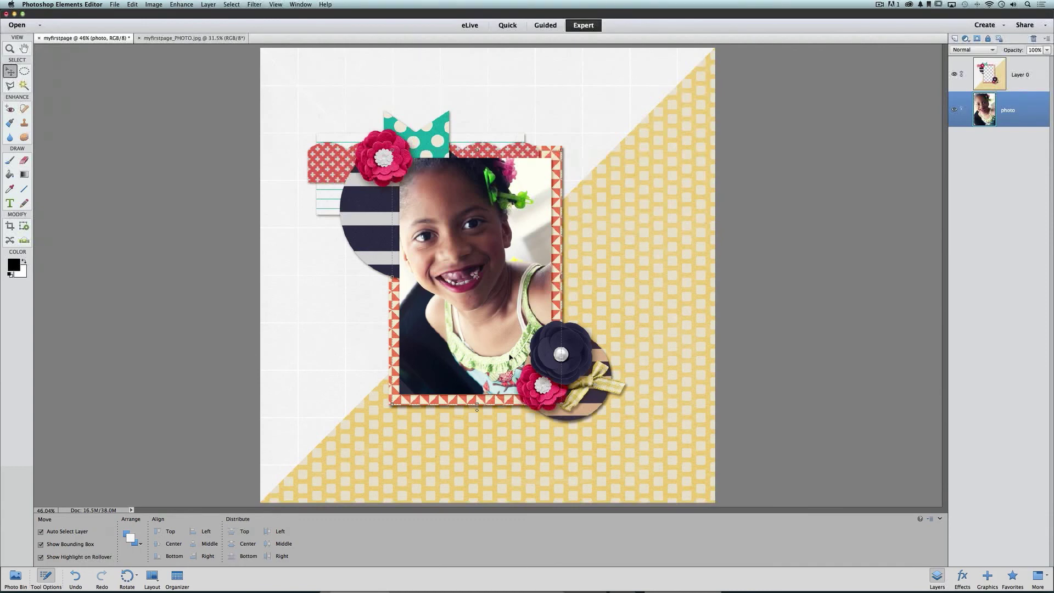
- Move the photo up and to the right, partly out of the frame opening, and reposition it to fill the whole opening
{"action": "left_click_drag", "start_coordinate": [509, 357], "coordinate": [602, 273]}
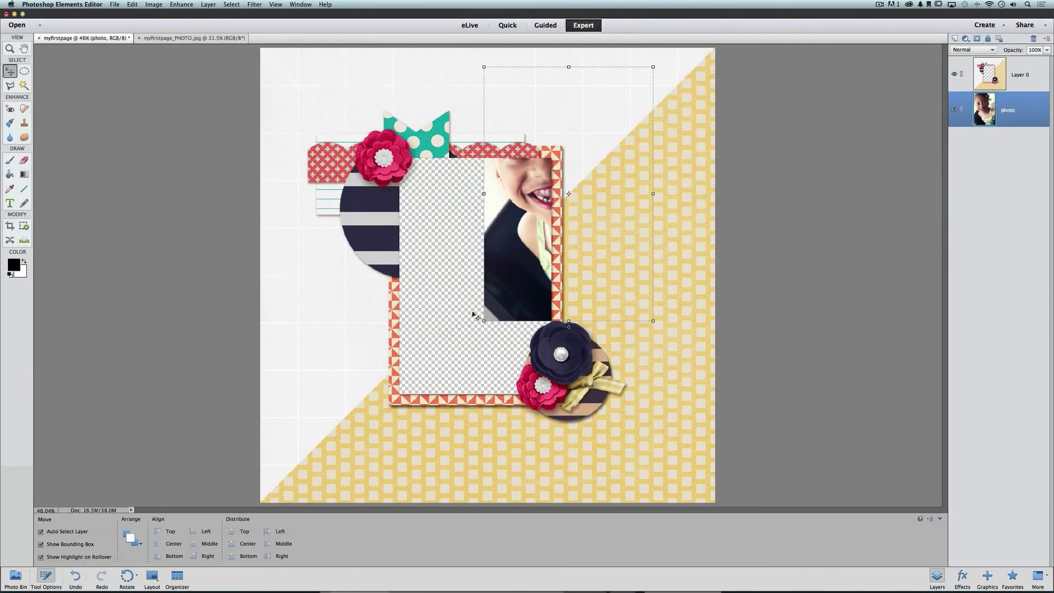
{"action": "mouse_move", "coordinate": [475, 316]}
{"action": "left_mouse_down"}
{"action": "mouse_move", "coordinate": [440, 363]}
{"action": "mouse_move", "coordinate": [459, 362]}
{"action": "mouse_move", "coordinate": [437, 340]}
{"action": "mouse_move", "coordinate": [448, 368]}
{"action": "mouse_move", "coordinate": [472, 324]}
{"action": "left_mouse_up"}
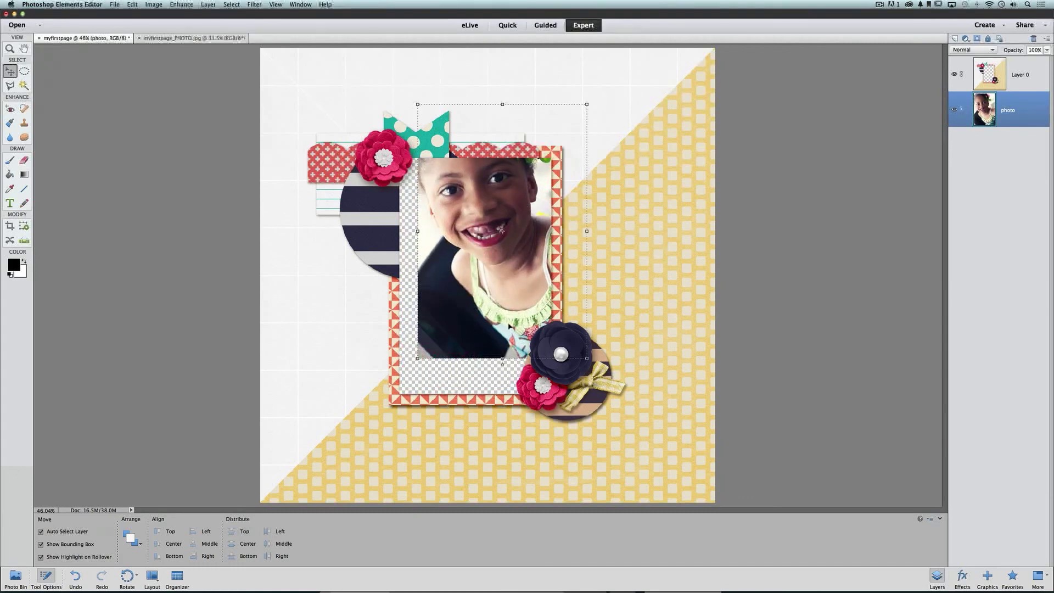
{"action": "left_click_drag", "start_coordinate": [509, 327], "coordinate": [481, 365]}
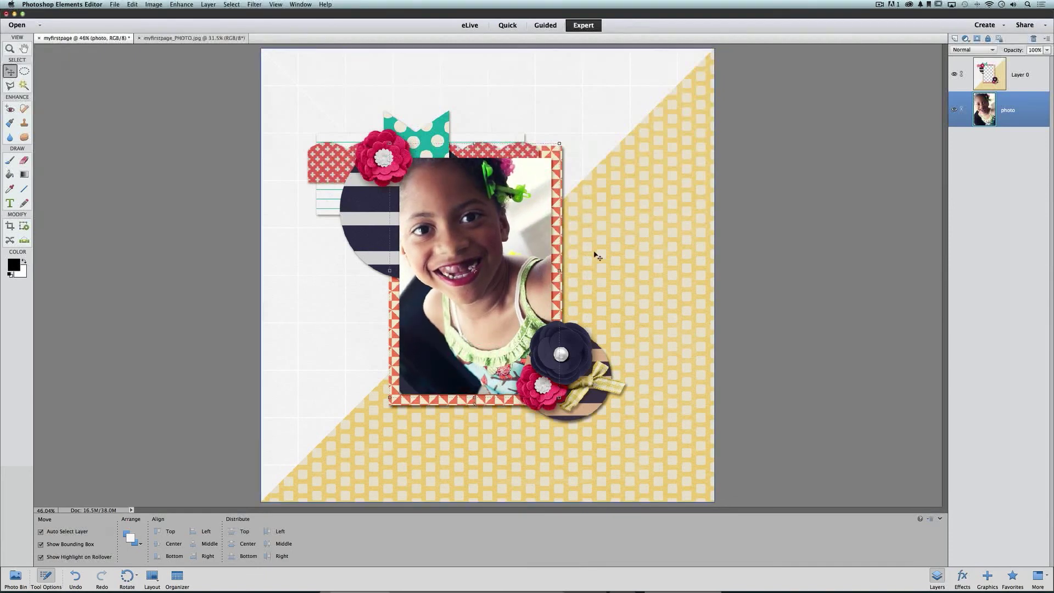